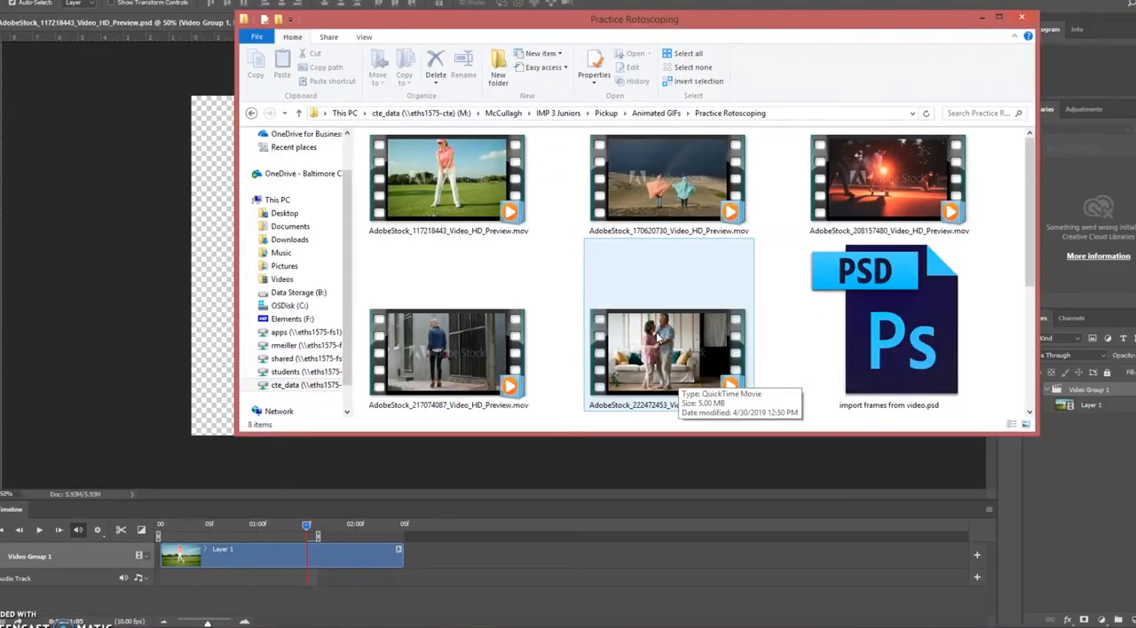
# Open the golfer clip AdobeStock_117218443_Video_HD_Preview.mov in Adobe Photoshop CC 2017
pyautogui.click(471, 148)
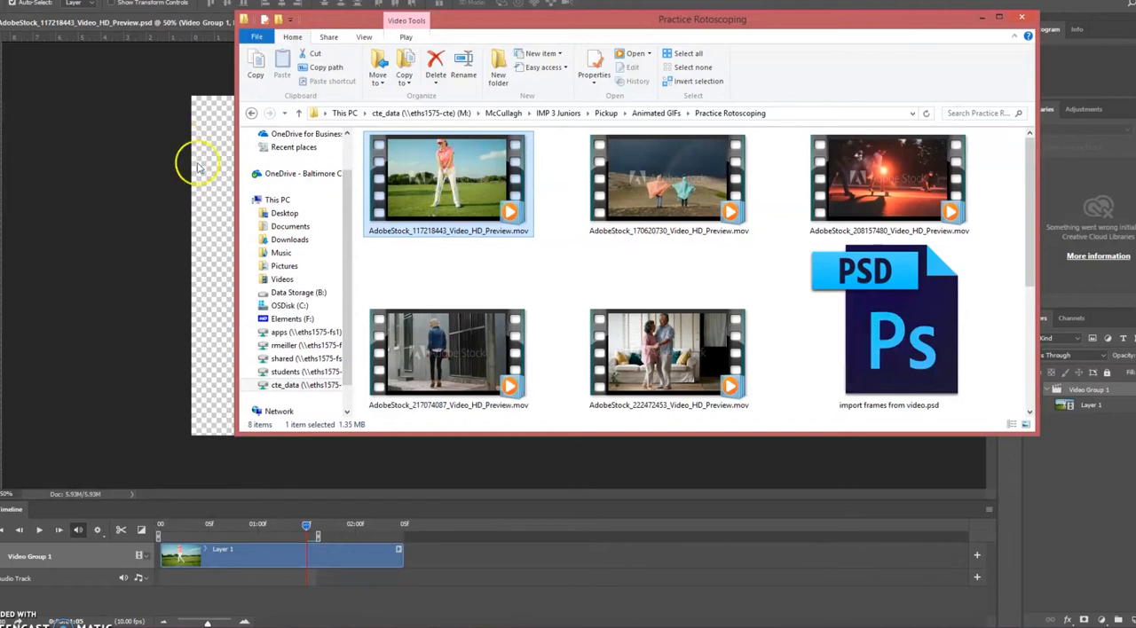
pyautogui.rightClick(442, 171)
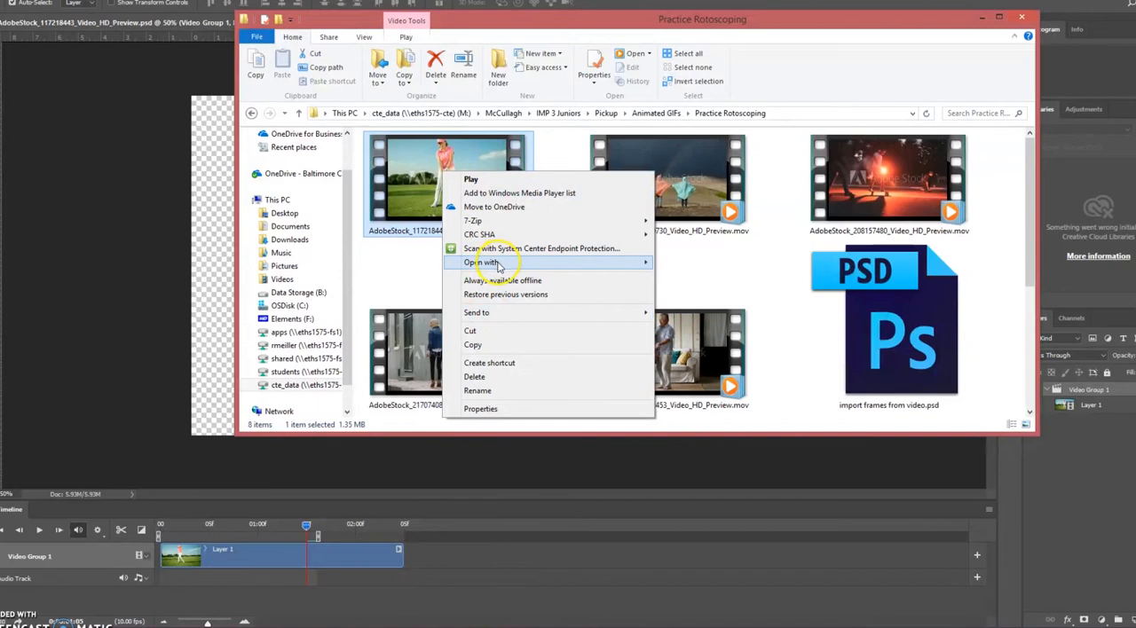
pyautogui.moveTo(499, 262)
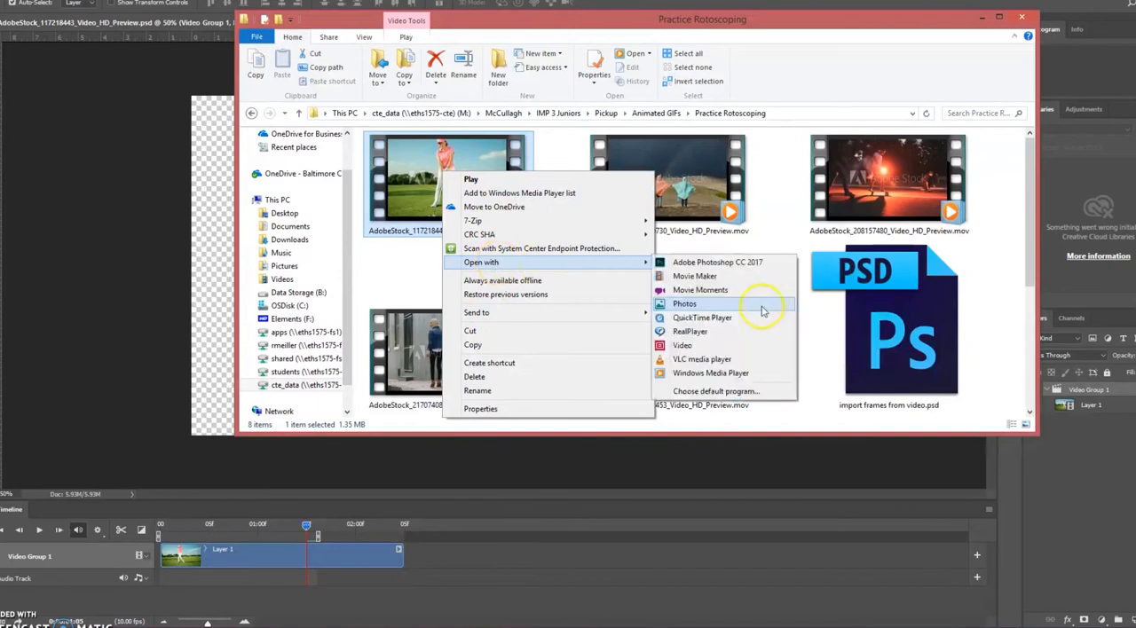
pyautogui.click(710, 262)
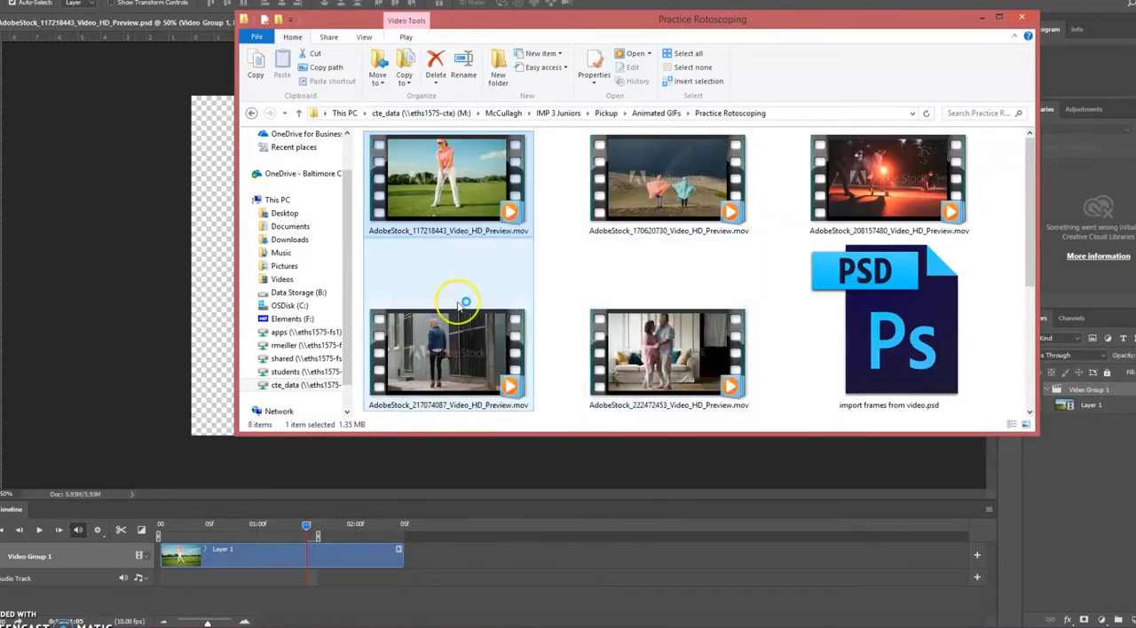
pyautogui.click(710, 7)
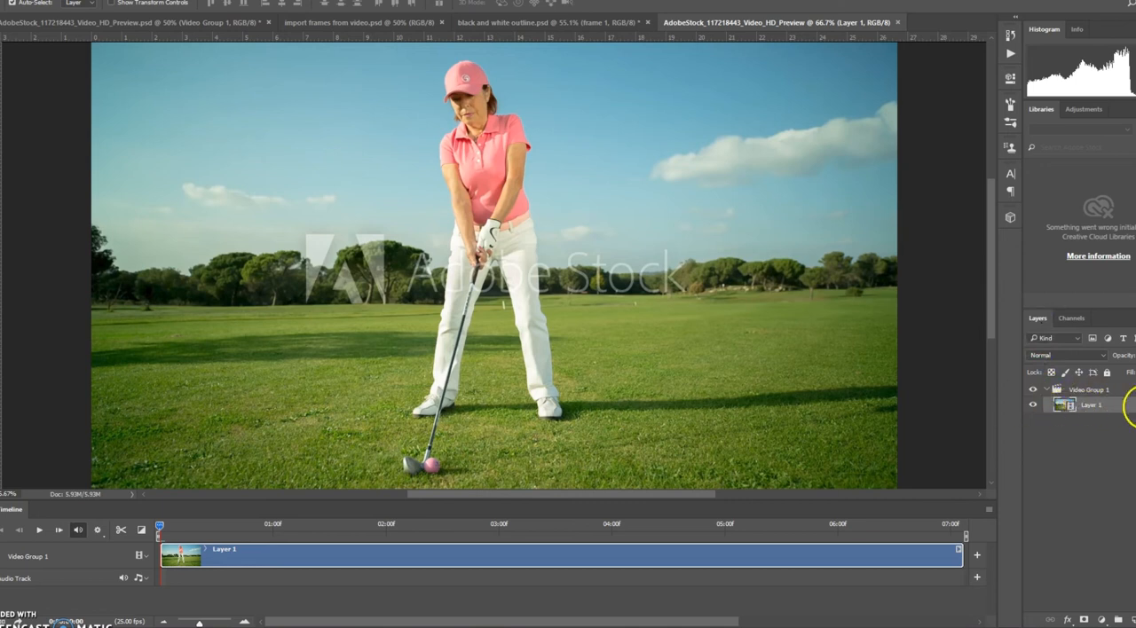
# Trim the golf clip to the swing by cutting its start at about 01:02 and its new end at about 02:05
pyautogui.moveTo(1118, 410); pyautogui.dragTo(1081, 404)
pyautogui.moveTo(161, 528); pyautogui.dragTo(281, 530)
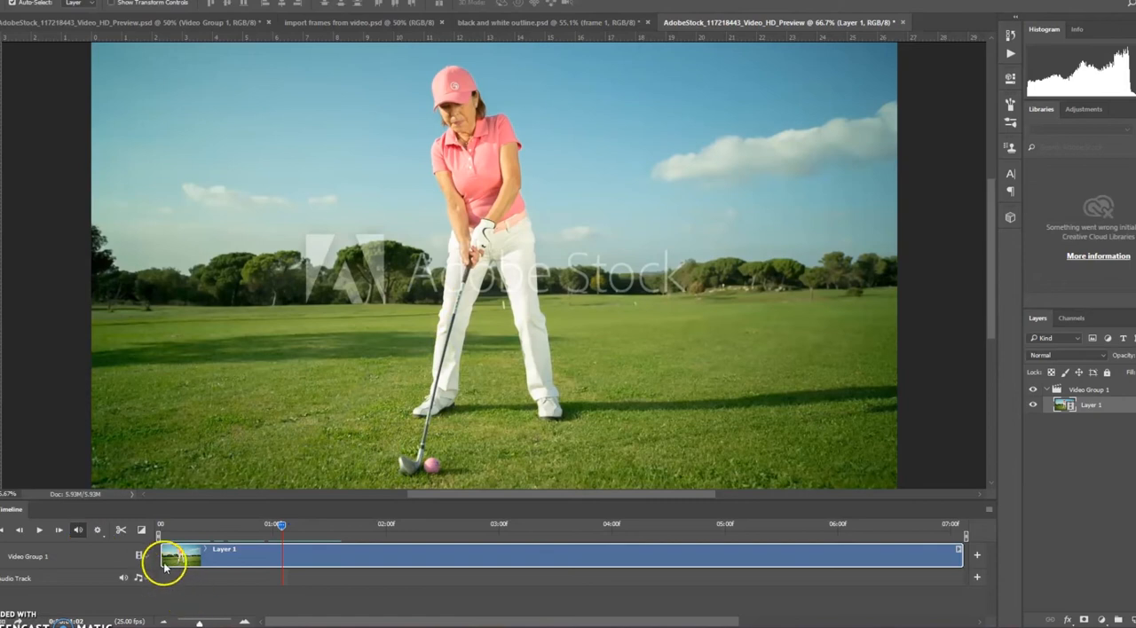
pyautogui.moveTo(163, 558); pyautogui.dragTo(413, 536)
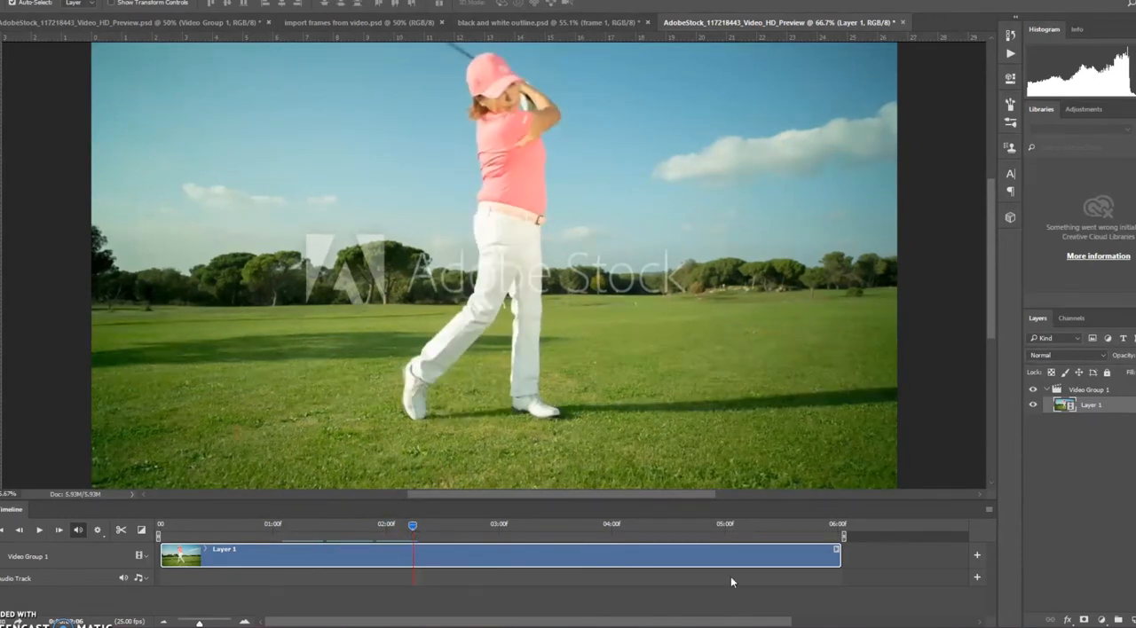
pyautogui.moveTo(840, 557); pyautogui.dragTo(412, 557)
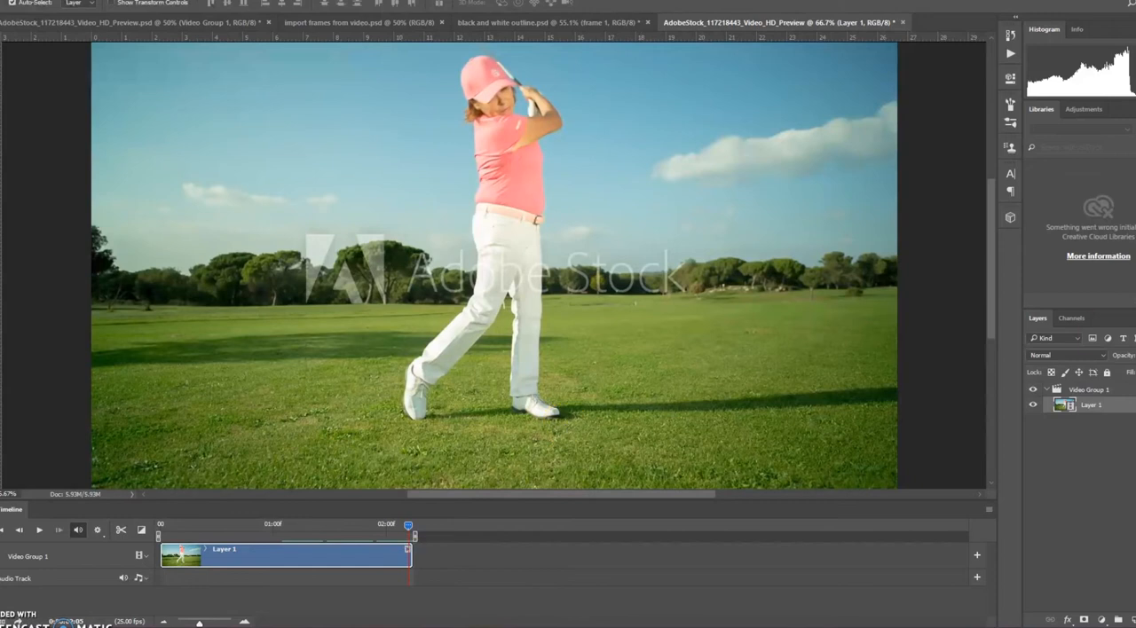
# Set the timeline frame rate to 10 fps
pyautogui.click(989, 513)
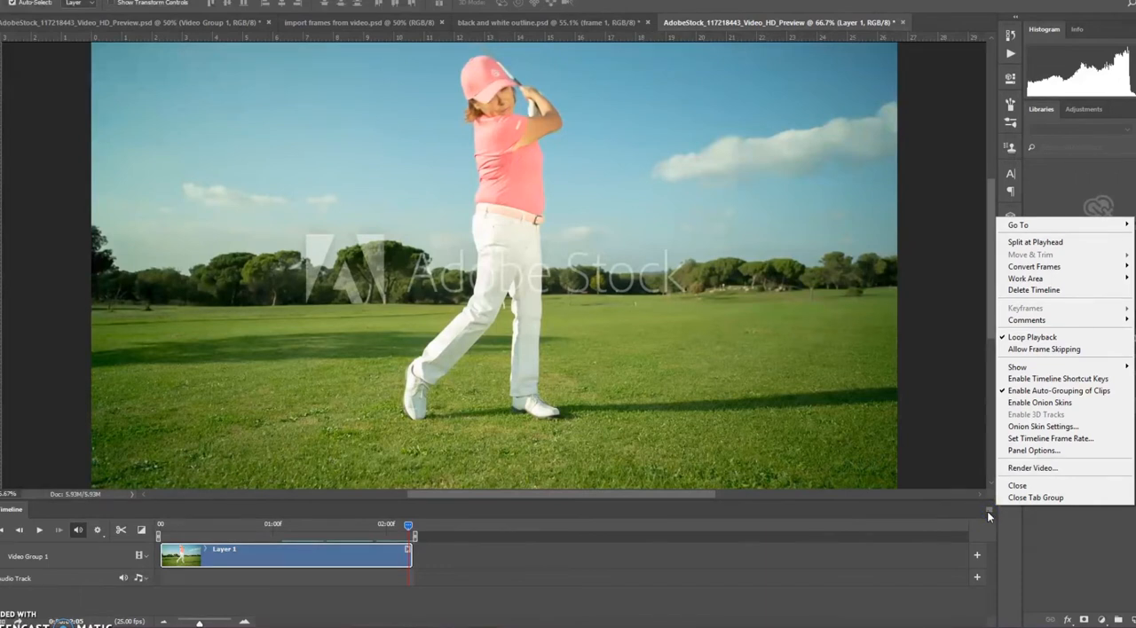
pyautogui.click(1025, 441)
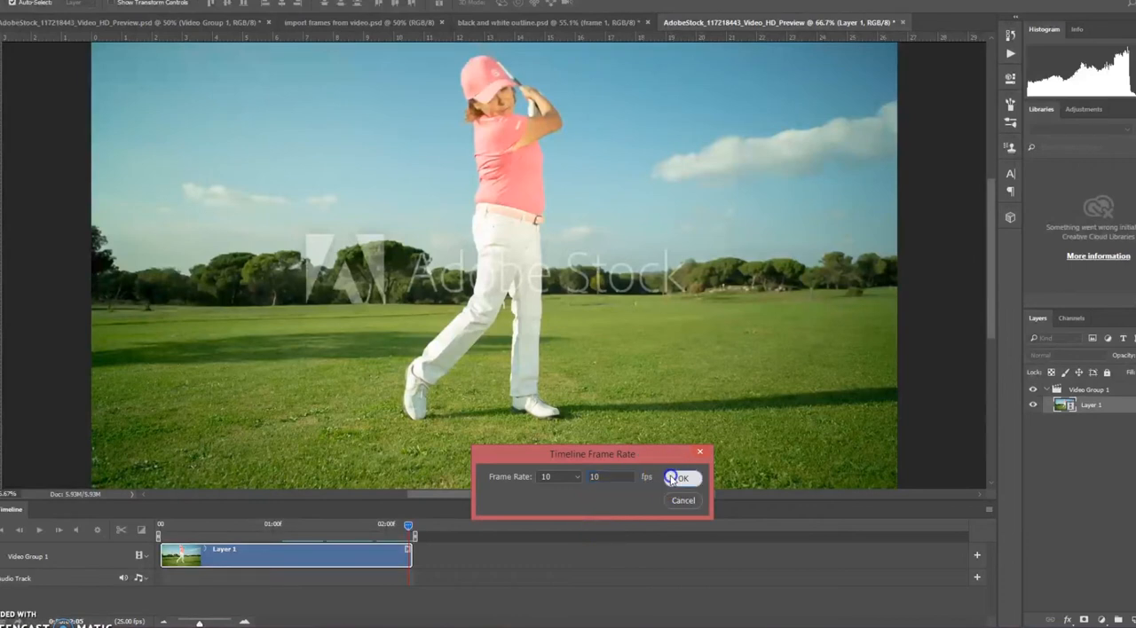
pyautogui.click(680, 478)
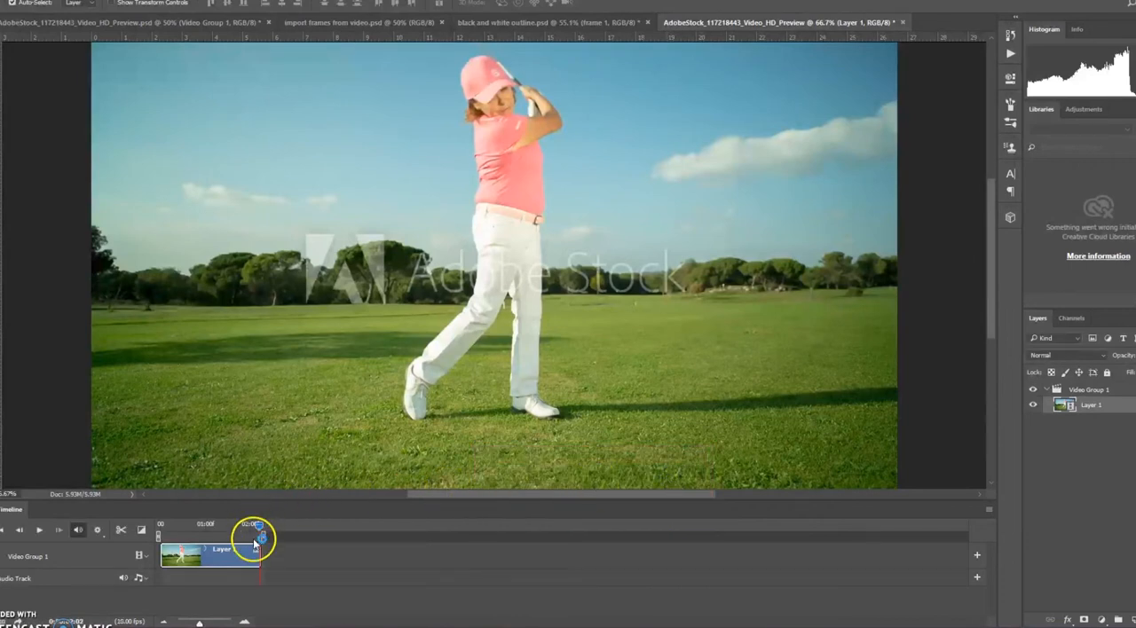
# Magnify the timeline, scrub through the trimmed swing to inspect its frames, and return the playhead to the first frame
pyautogui.moveTo(199, 624); pyautogui.dragTo(223, 623)
pyautogui.click(559, 527)
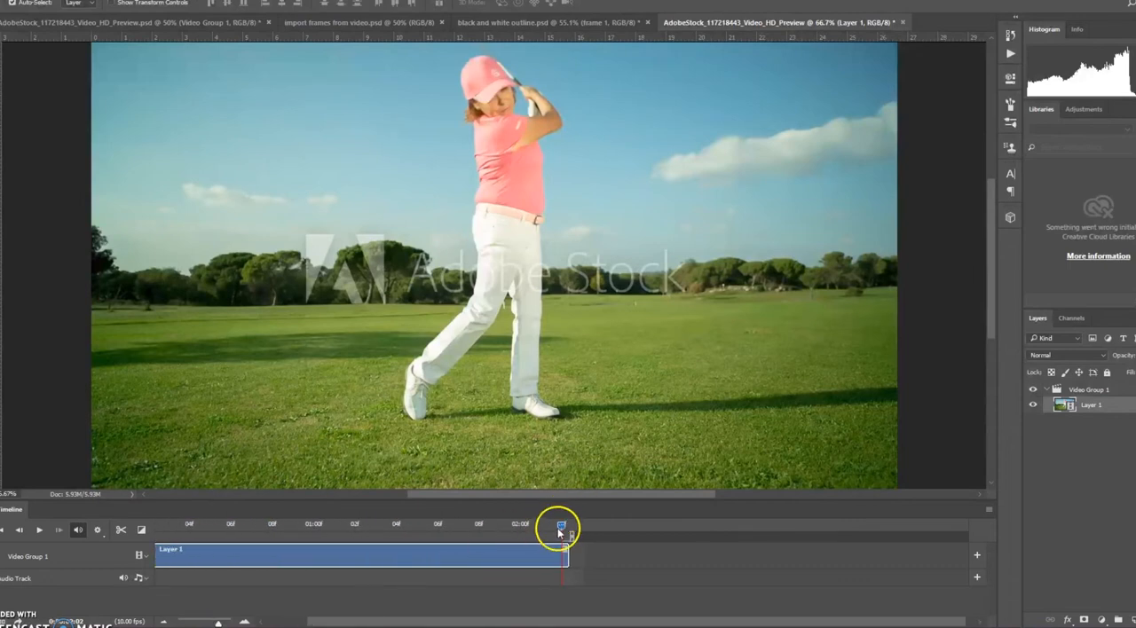
pyautogui.moveTo(517, 527)
pyautogui.mouseDown()
pyautogui.moveTo(217, 525)
pyautogui.moveTo(499, 527)
pyautogui.mouseUp()
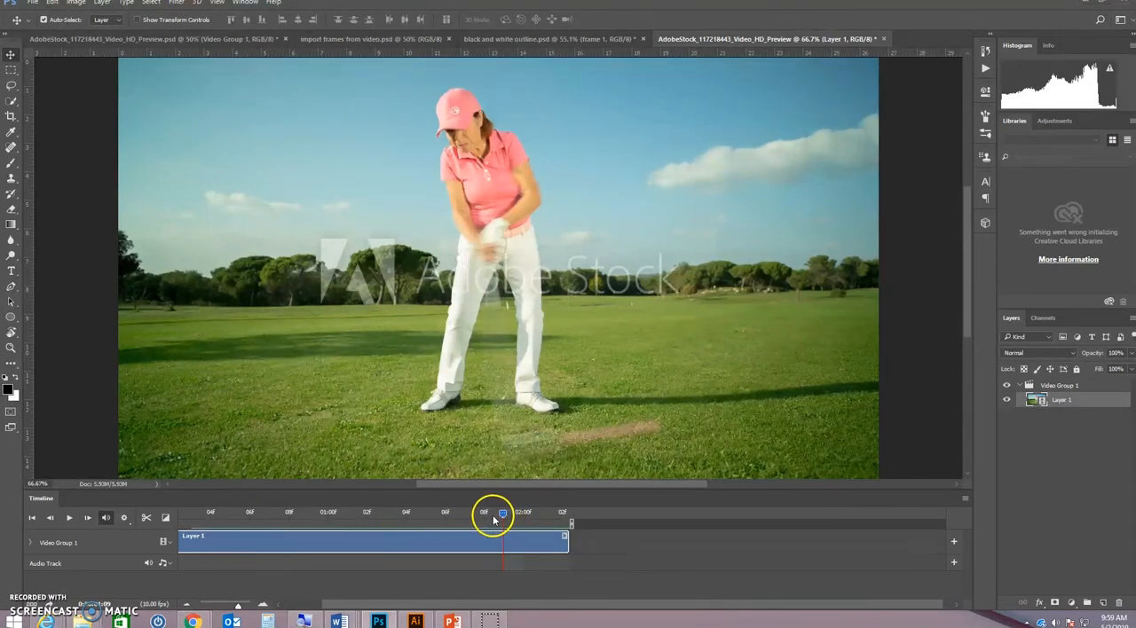
pyautogui.moveTo(502, 514); pyautogui.dragTo(421, 522)
pyautogui.moveTo(238, 606); pyautogui.dragTo(248, 609)
pyautogui.moveTo(563, 522); pyautogui.dragTo(162, 519)
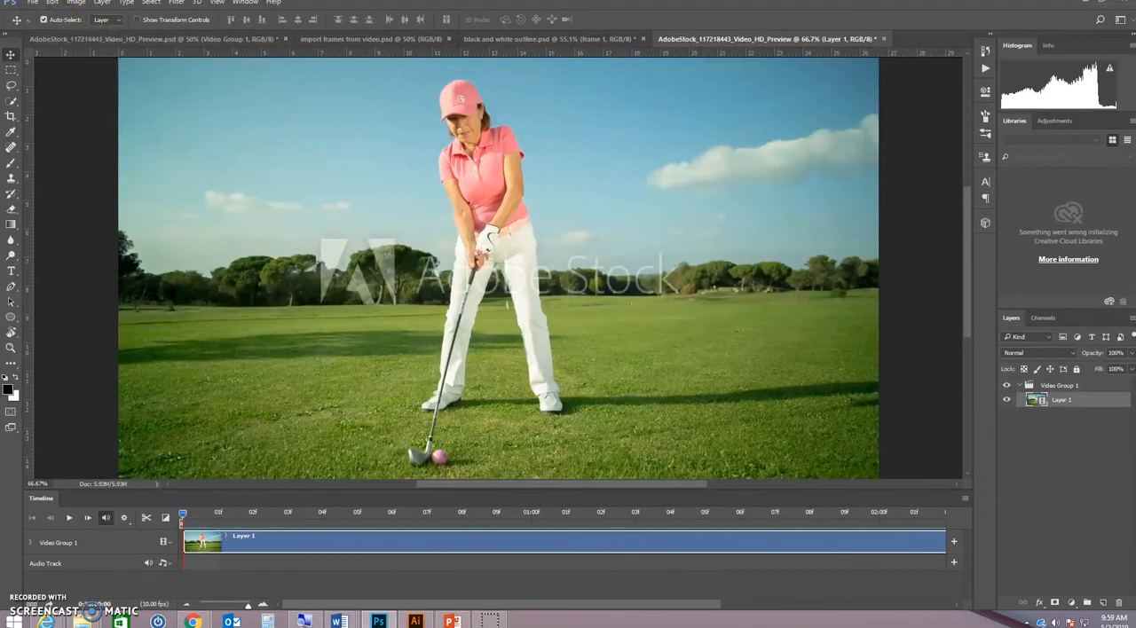
# Add a new blank video layer and move it out of Video Group 1 to sit above the group
pyautogui.click(100, 2)
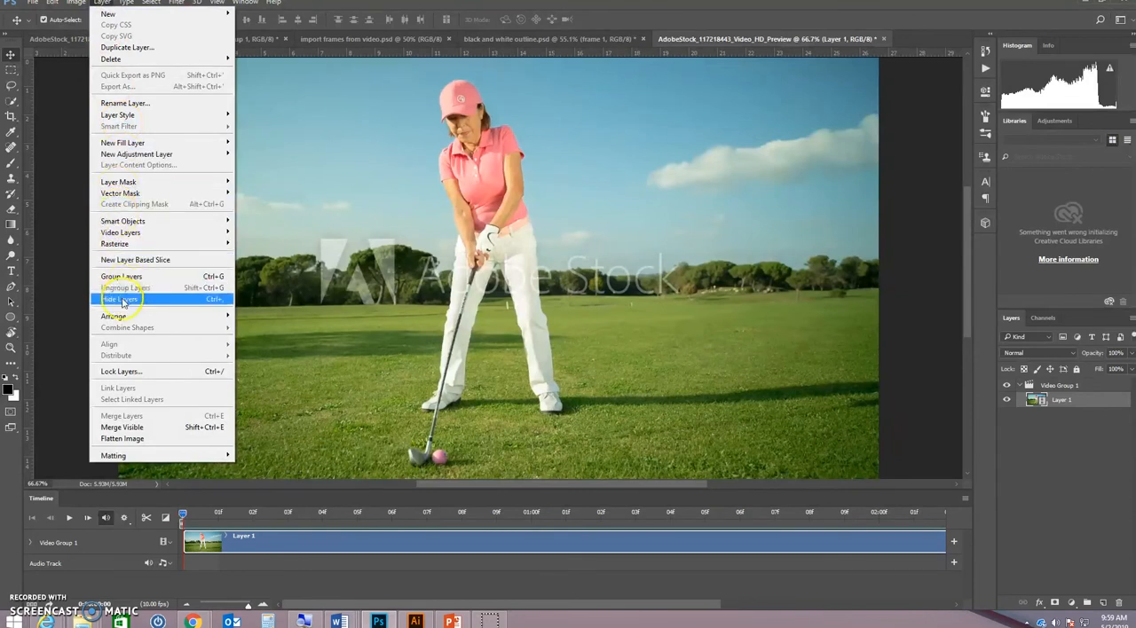
pyautogui.moveTo(138, 237)
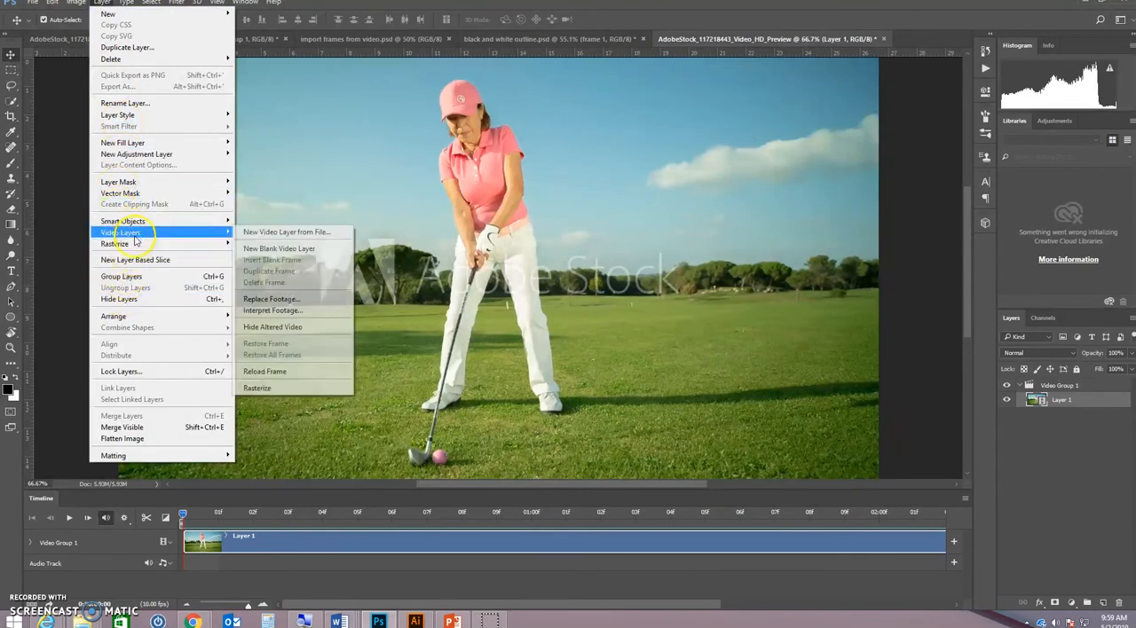
pyautogui.click(284, 249)
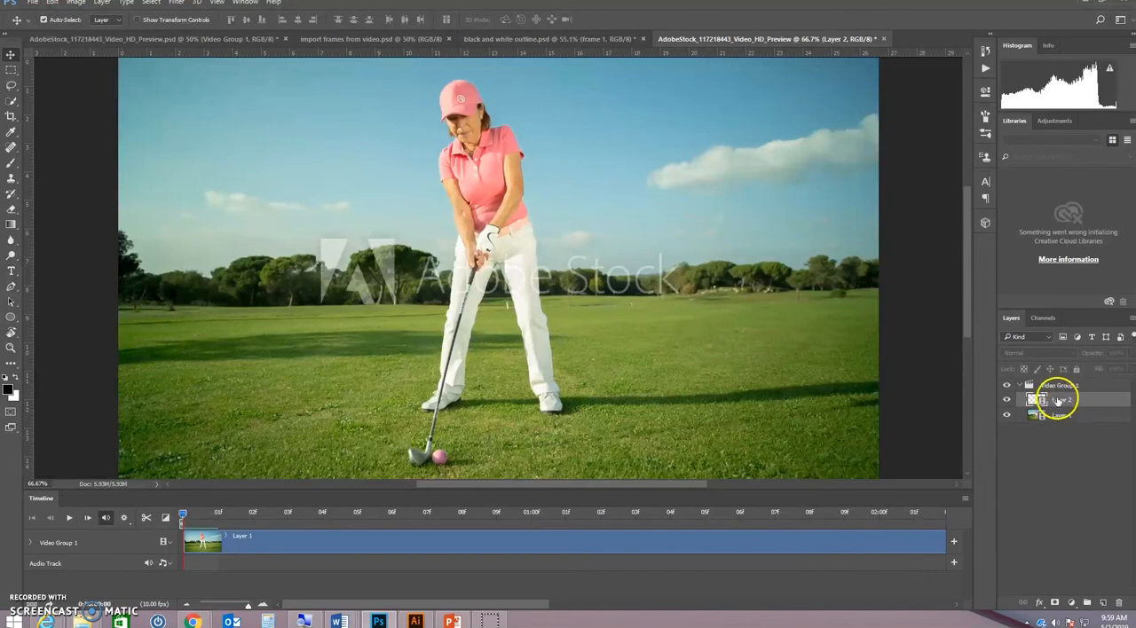
pyautogui.moveTo(1054, 400); pyautogui.dragTo(1049, 382)
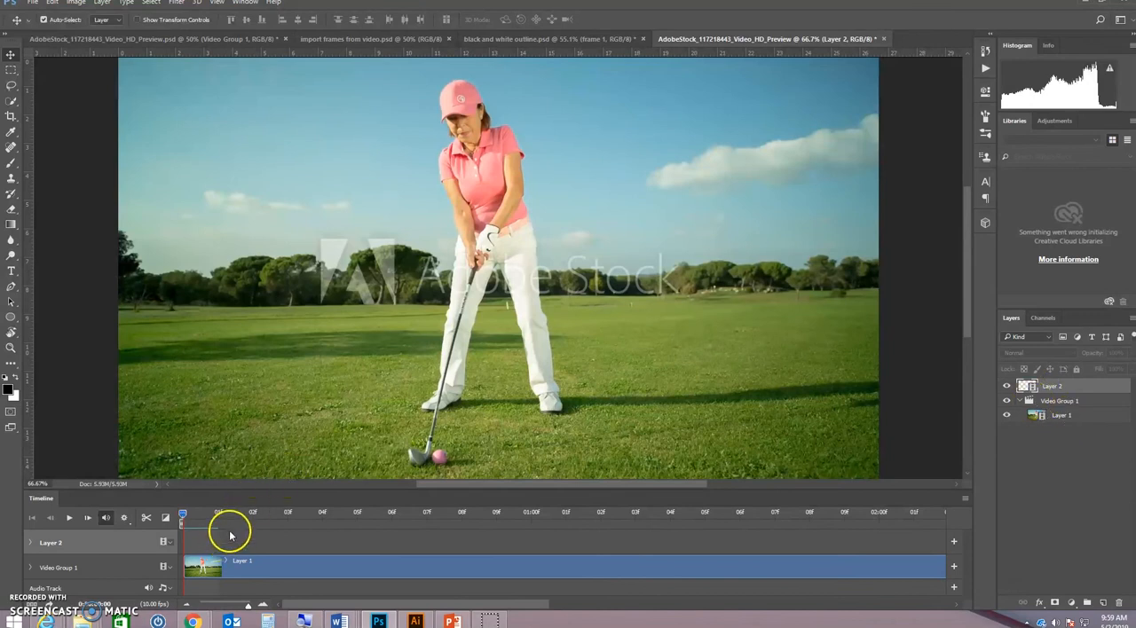
# Rename the blank video layer "outline drawing" and move its clip to the start of the timeline, aligned with the golf footage
pyautogui.moveTo(217, 490); pyautogui.dragTo(217, 445)
pyautogui.moveTo(252, 604); pyautogui.dragTo(235, 604)
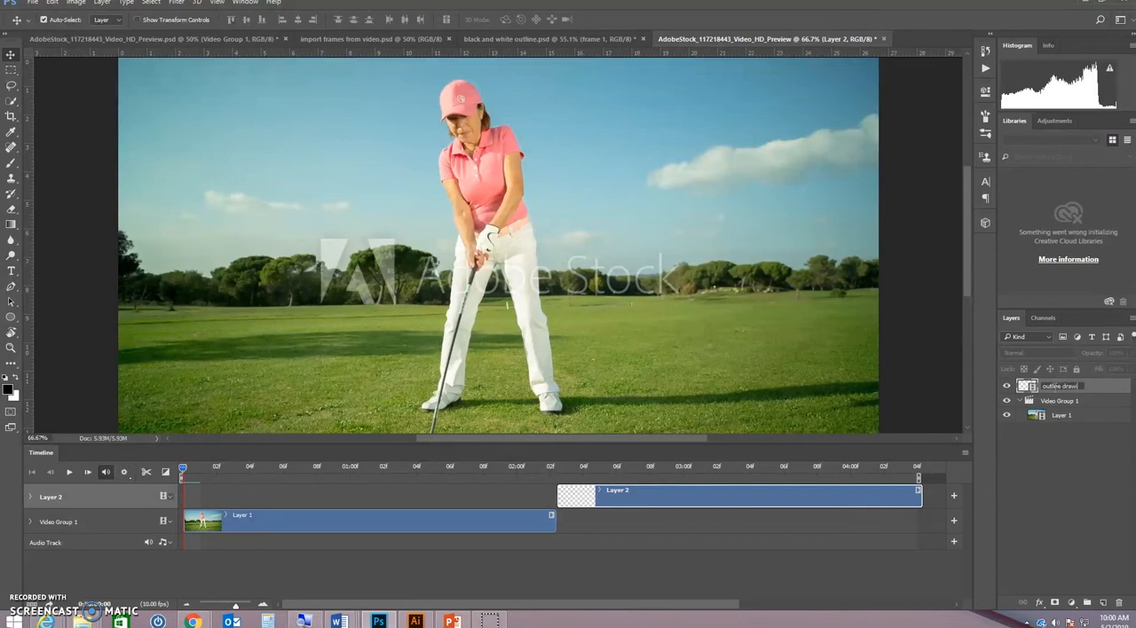
pyautogui.press('Return')
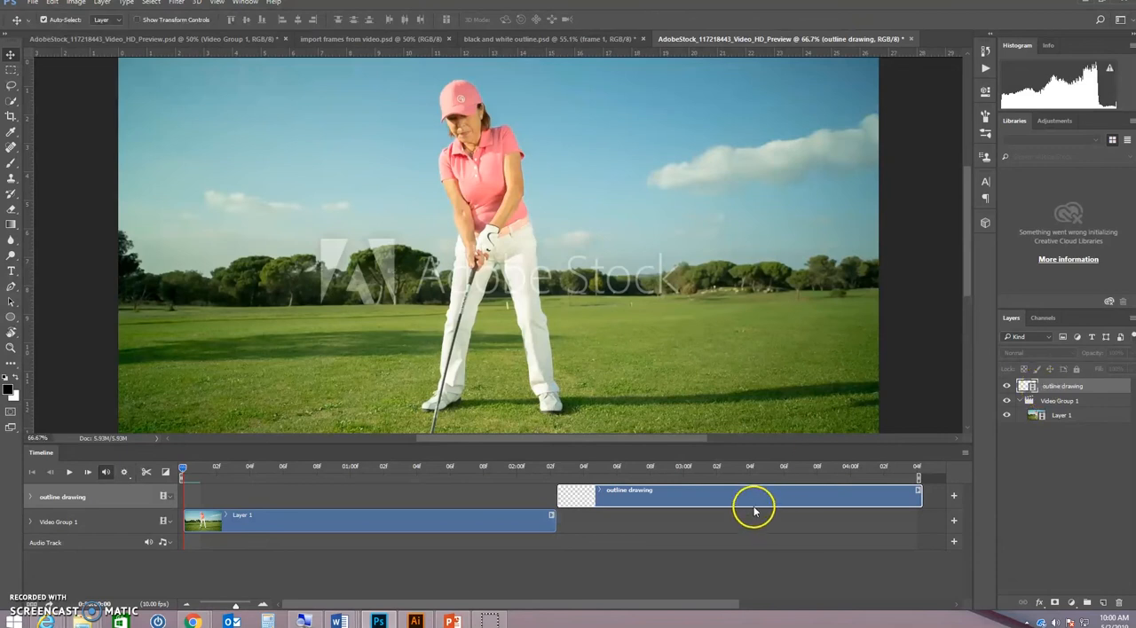
pyautogui.moveTo(745, 500)
pyautogui.mouseDown()
pyautogui.moveTo(373, 500)
pyautogui.moveTo(385, 500)
pyautogui.mouseUp()
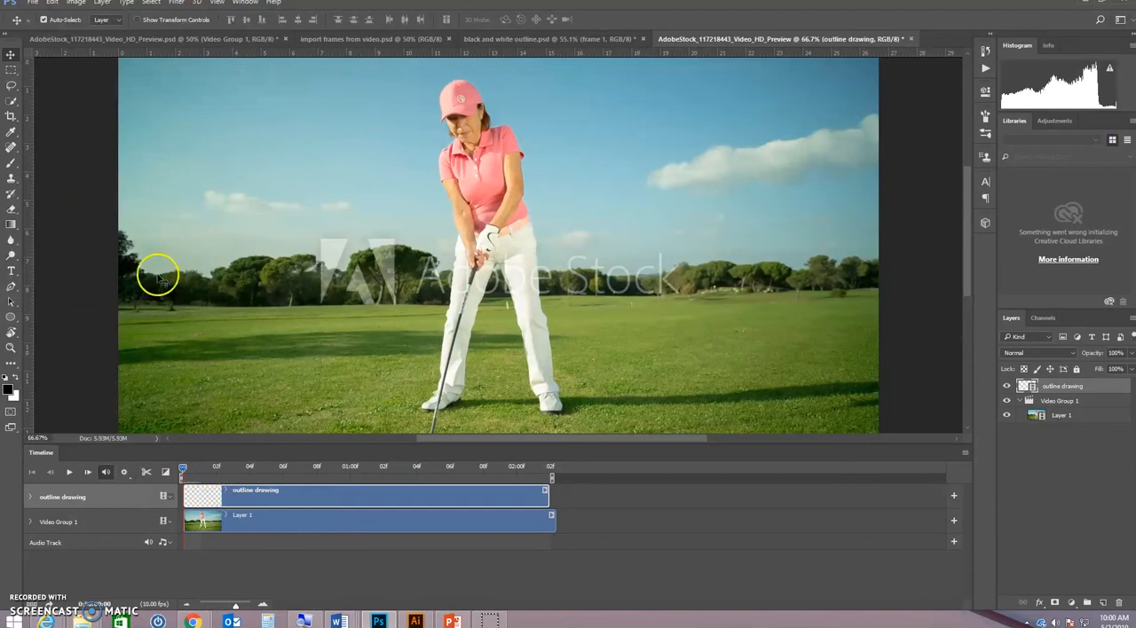
# Set up the Brush tool with a hard round tip at 30 px and check the foreground colour, keeping black
pyautogui.click(10, 164)
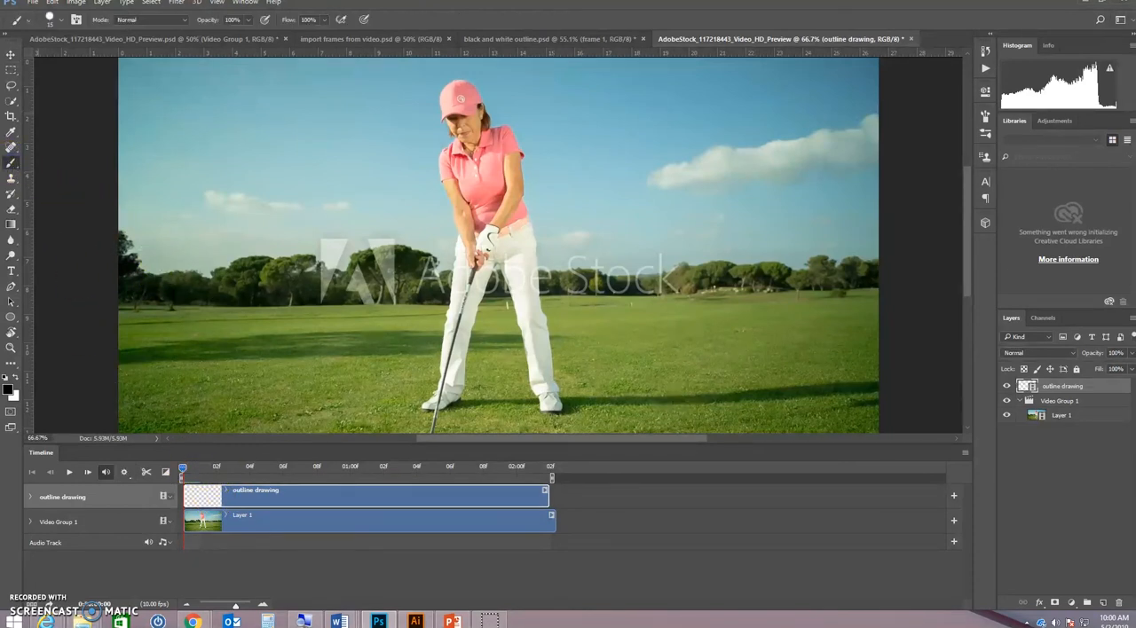
pyautogui.click(55, 20)
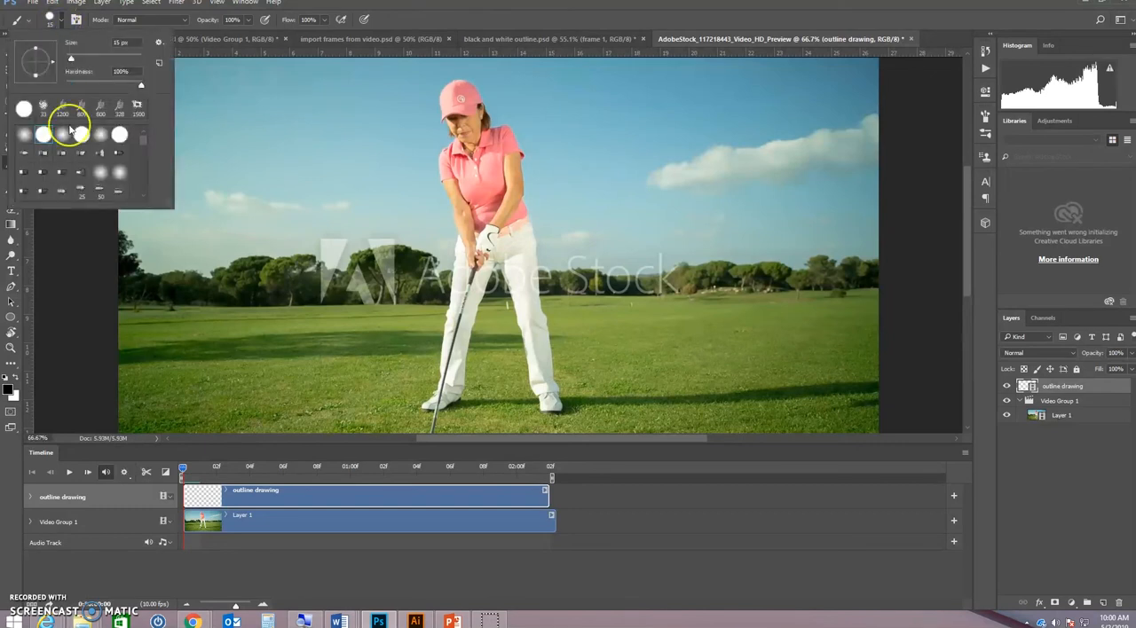
pyautogui.moveTo(142, 141)
pyautogui.mouseDown()
pyautogui.moveTo(144, 176)
pyautogui.moveTo(146, 142)
pyautogui.mouseUp()
pyautogui.click(503, 11)
pyautogui.press('[')
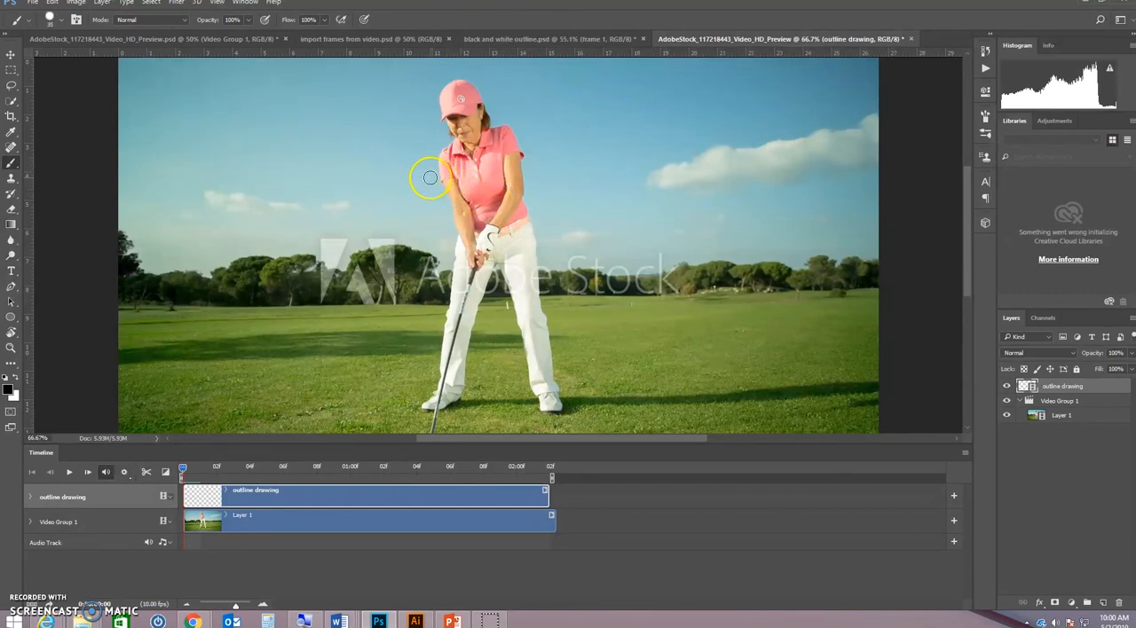
pyautogui.click(9, 391)
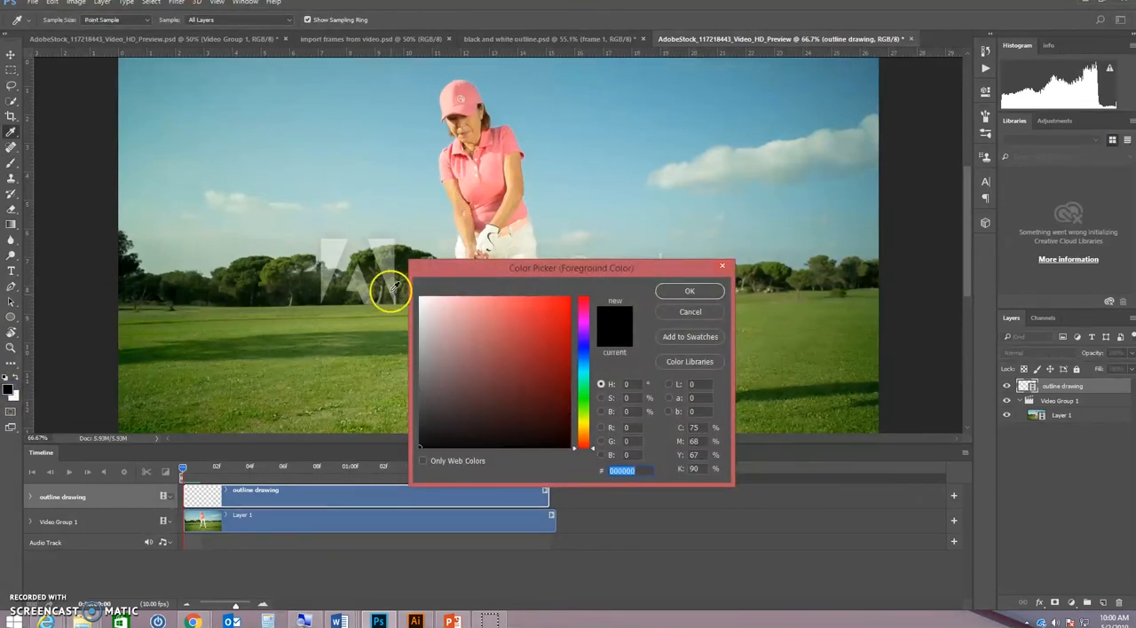
pyautogui.click(691, 312)
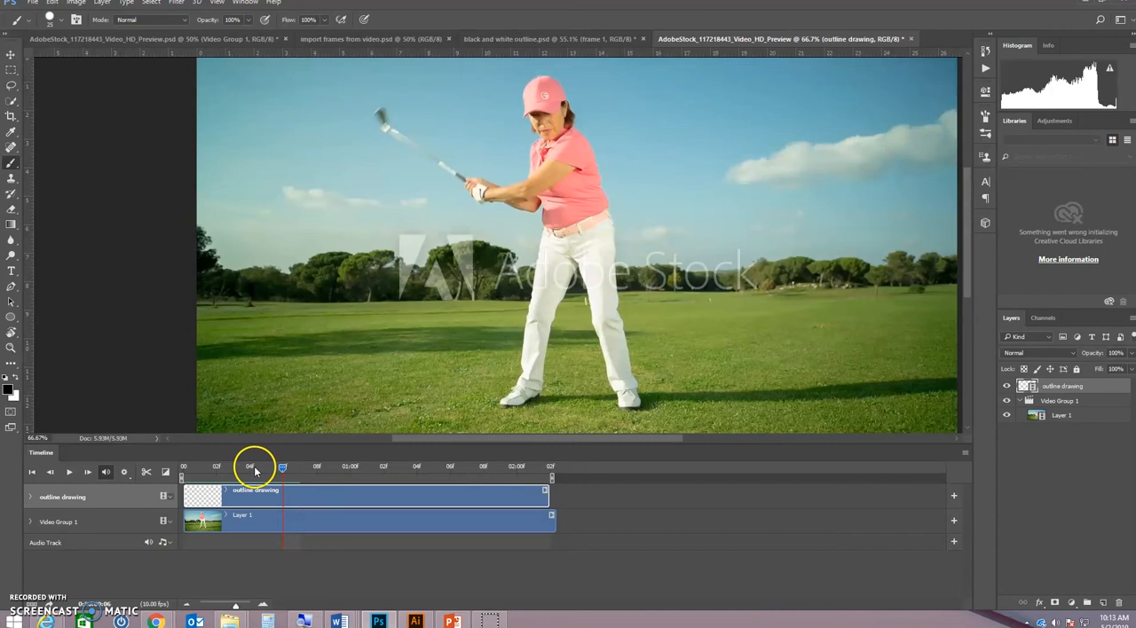
# Enable onion skins for the timeline and move the playhead back through the outlined frames to frame 2
pyautogui.moveTo(282, 468)
pyautogui.mouseDown()
pyautogui.moveTo(213, 471)
pyautogui.moveTo(233, 469)
pyautogui.mouseUp()
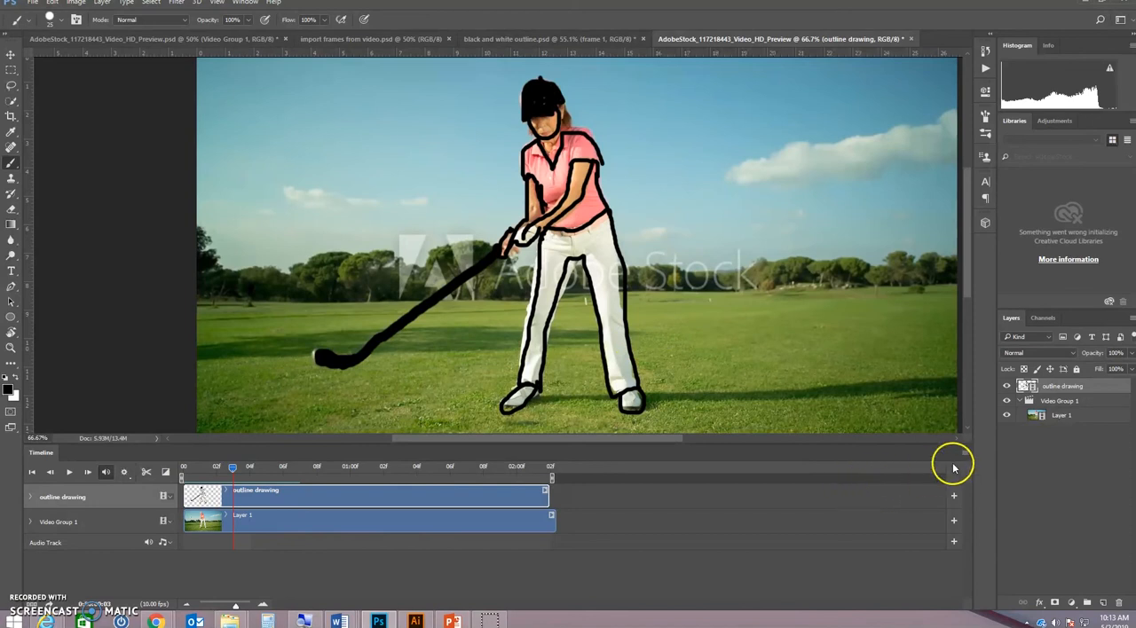
pyautogui.click(965, 453)
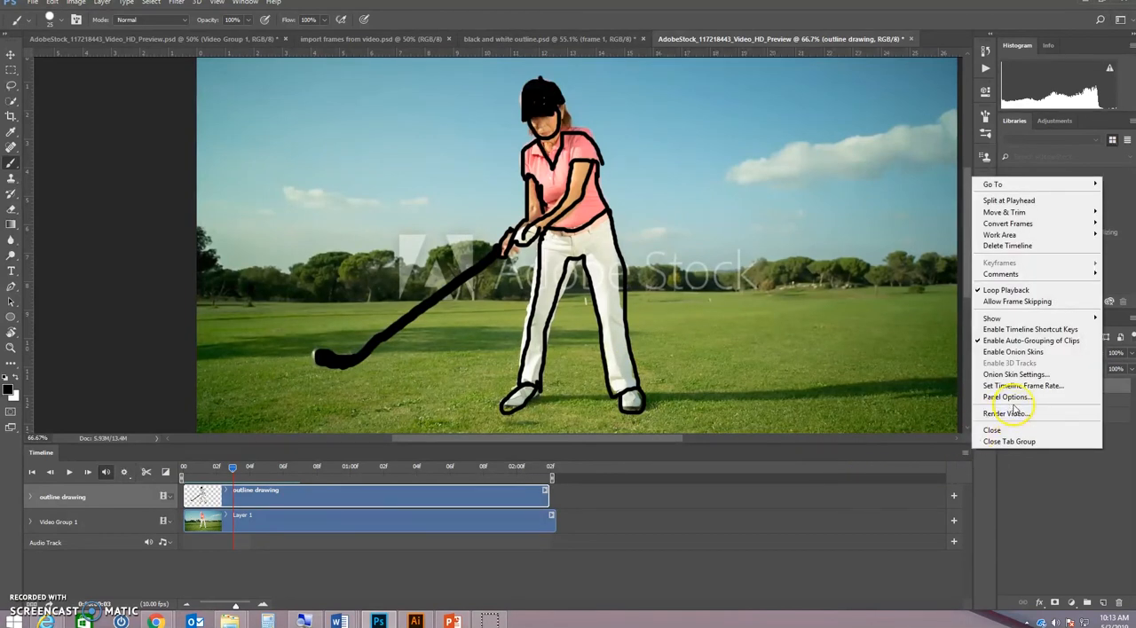
pyautogui.click(1009, 352)
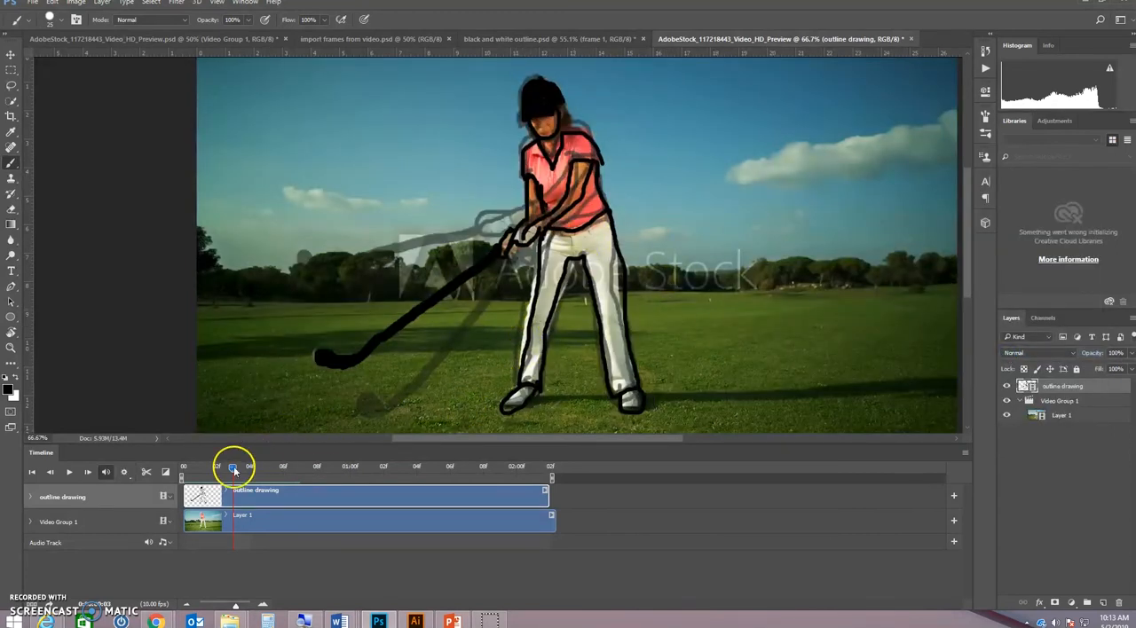
pyautogui.moveTo(231, 471)
pyautogui.mouseDown()
pyautogui.moveTo(183, 470)
pyautogui.moveTo(279, 485)
pyautogui.moveTo(182, 483)
pyautogui.moveTo(213, 484)
pyautogui.mouseUp()
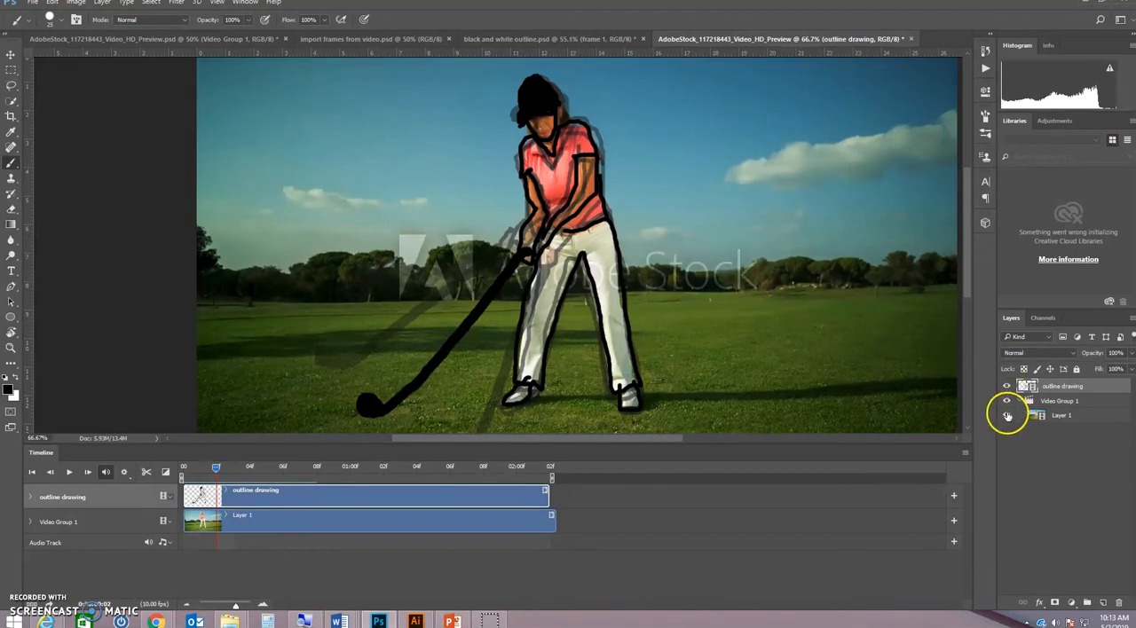
# Hide the golf footage in Layer 1 and clear the layer selection
pyautogui.click(1006, 415)
pyautogui.moveTo(216, 468); pyautogui.dragTo(215, 494)
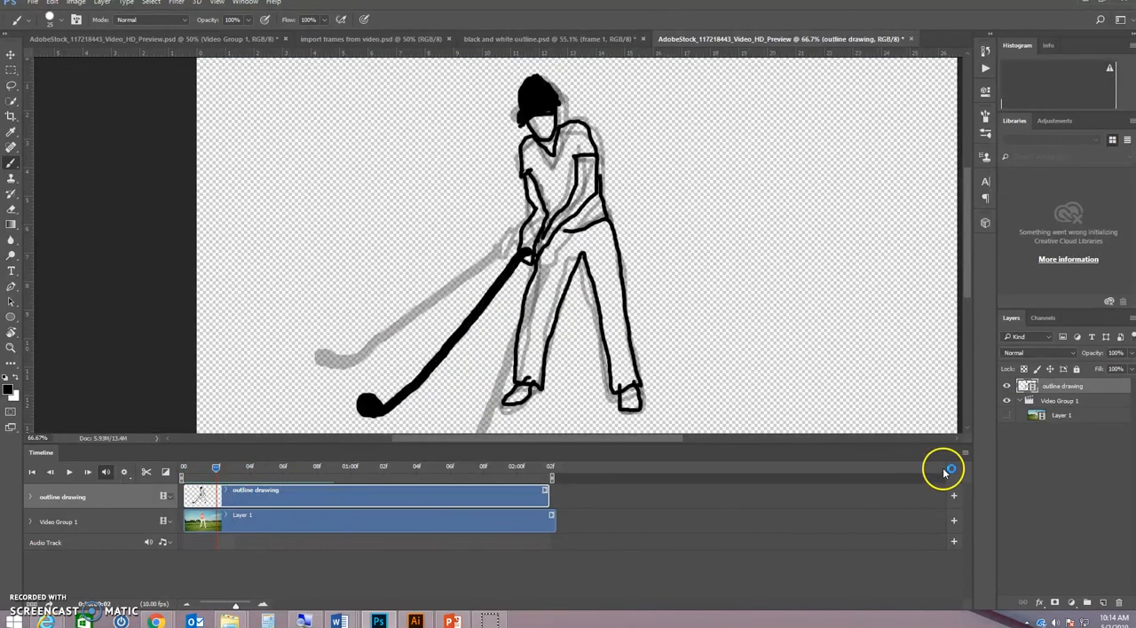
pyautogui.click(965, 454)
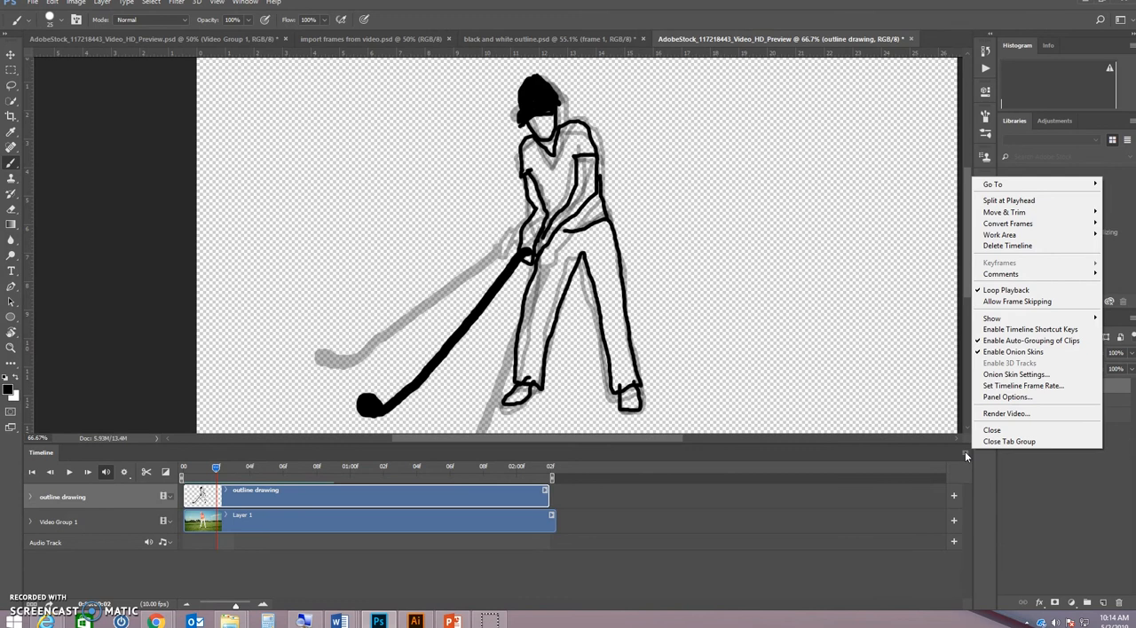
pyautogui.click(670, 497)
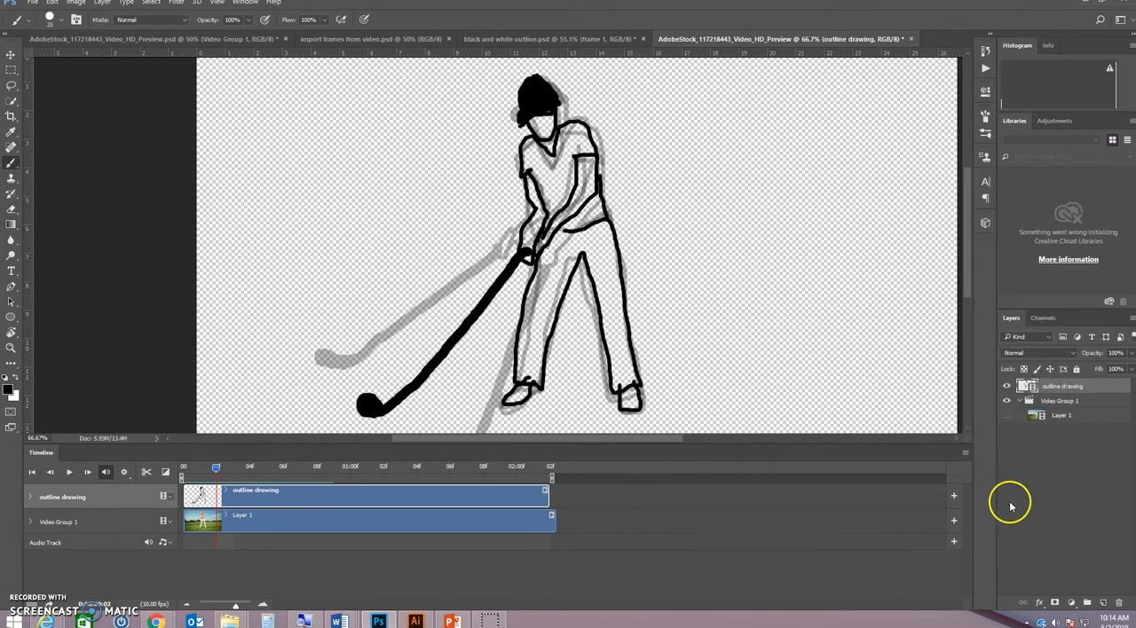
pyautogui.click(1053, 462)
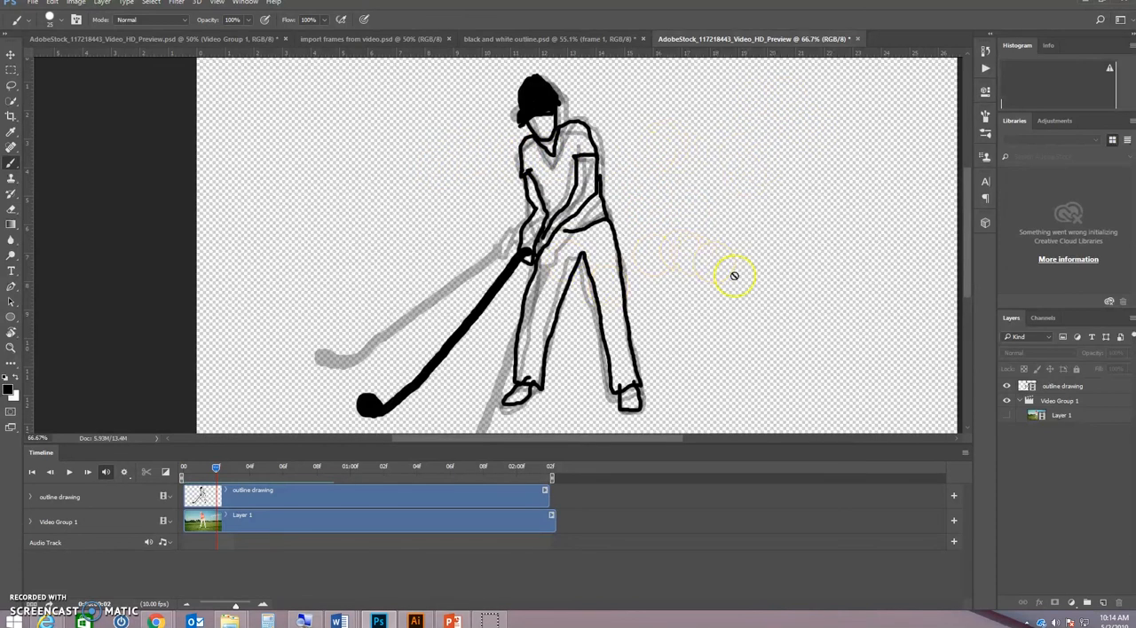
# Add a new layer directly beneath the outline drawing layer and move its clip to the start of the timeline
pyautogui.click(1101, 603)
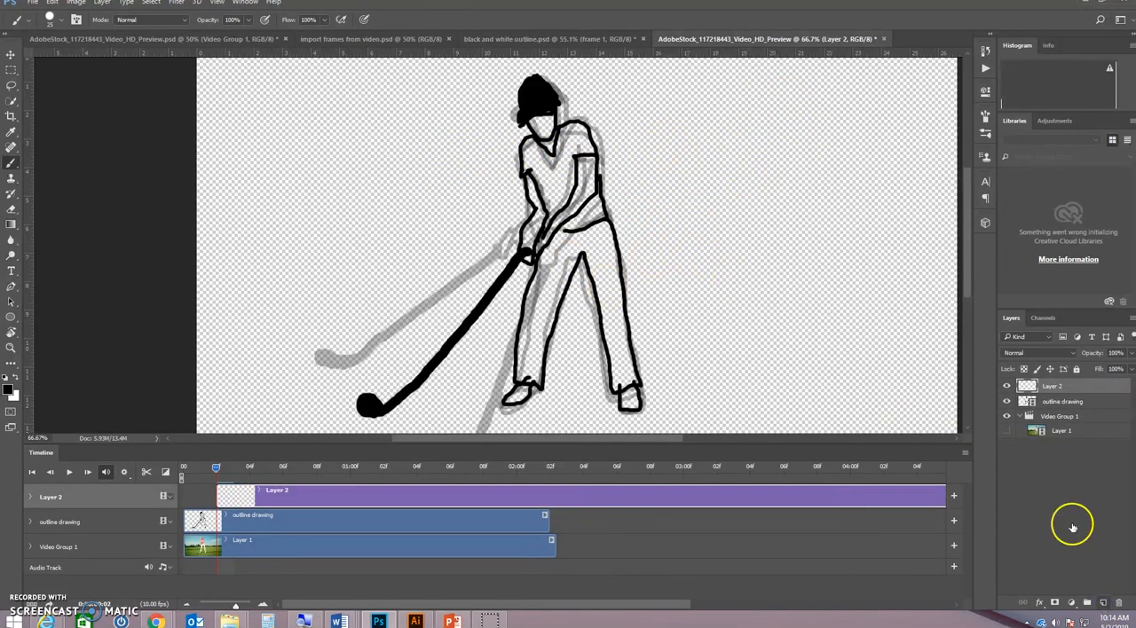
pyautogui.moveTo(1049, 389); pyautogui.dragTo(1049, 410)
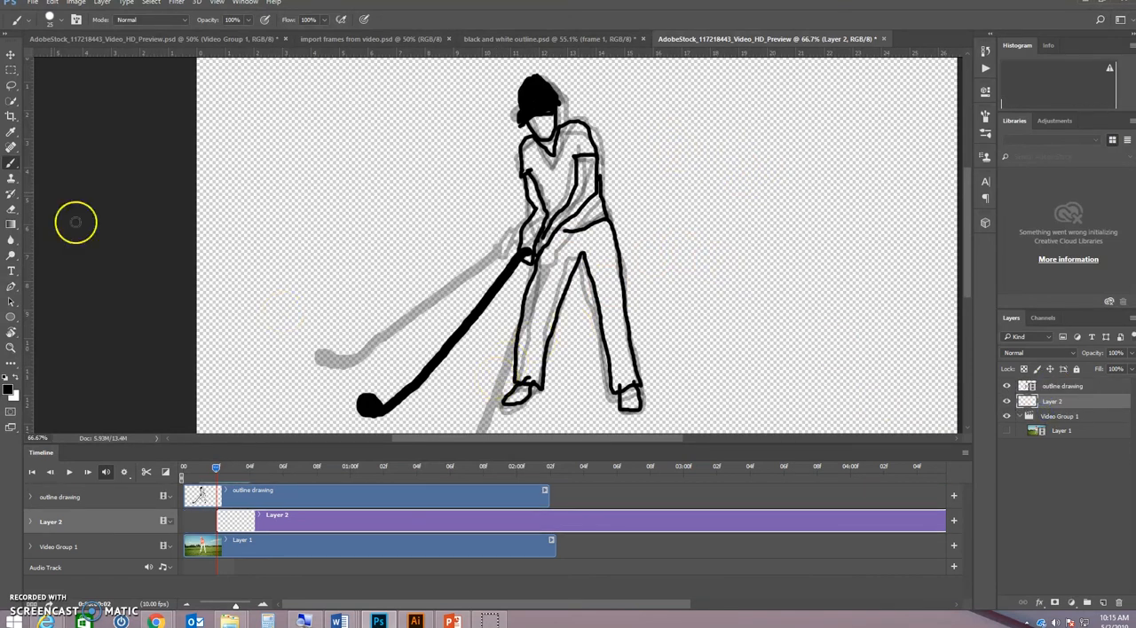
pyautogui.moveTo(278, 522); pyautogui.dragTo(245, 525)
# Fill the new Layer 2 with white in Normal mode at 100% opacity
pyautogui.click(52, 2)
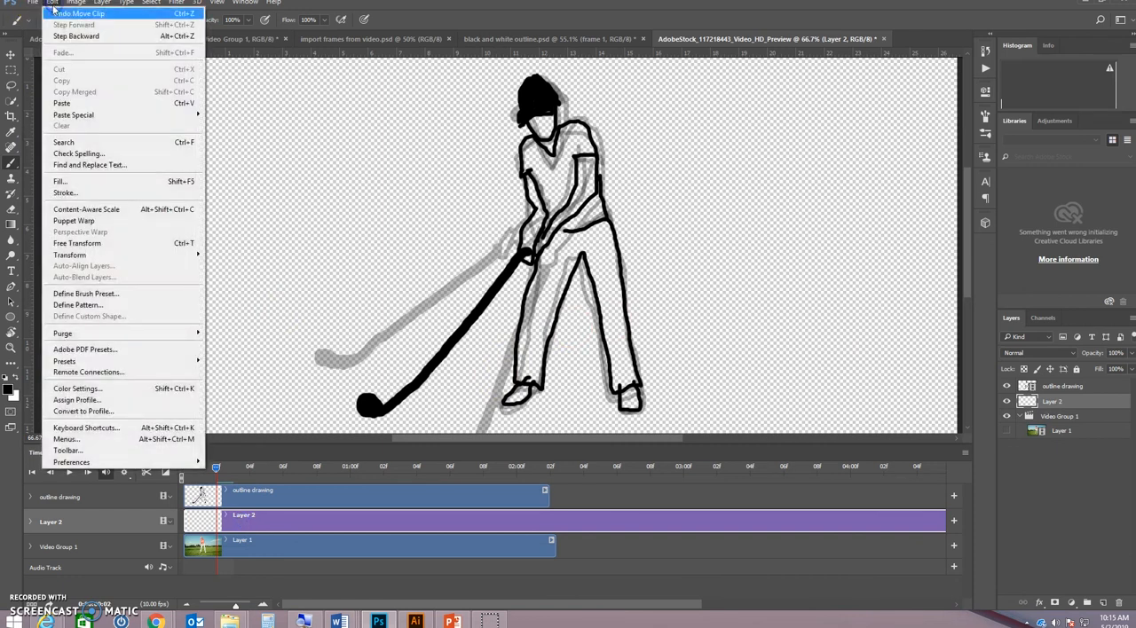
pyautogui.click(79, 182)
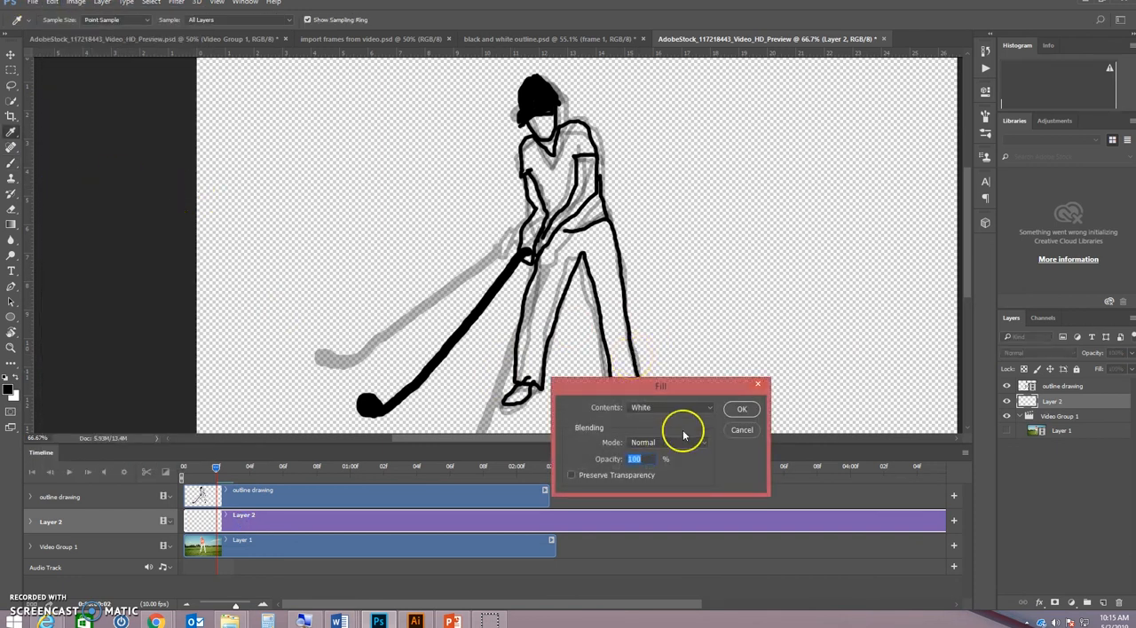
pyautogui.click(739, 409)
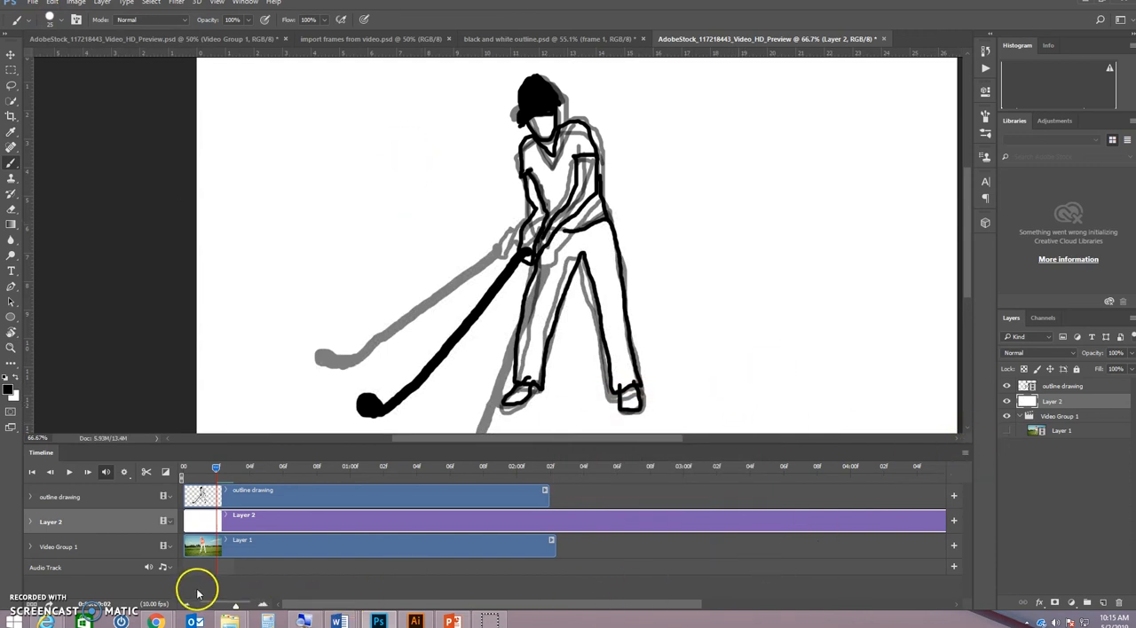
# Trim the end of the white Layer 2 clip to match the length of the outline drawing clip
pyautogui.moveTo(235, 604); pyautogui.dragTo(213, 605)
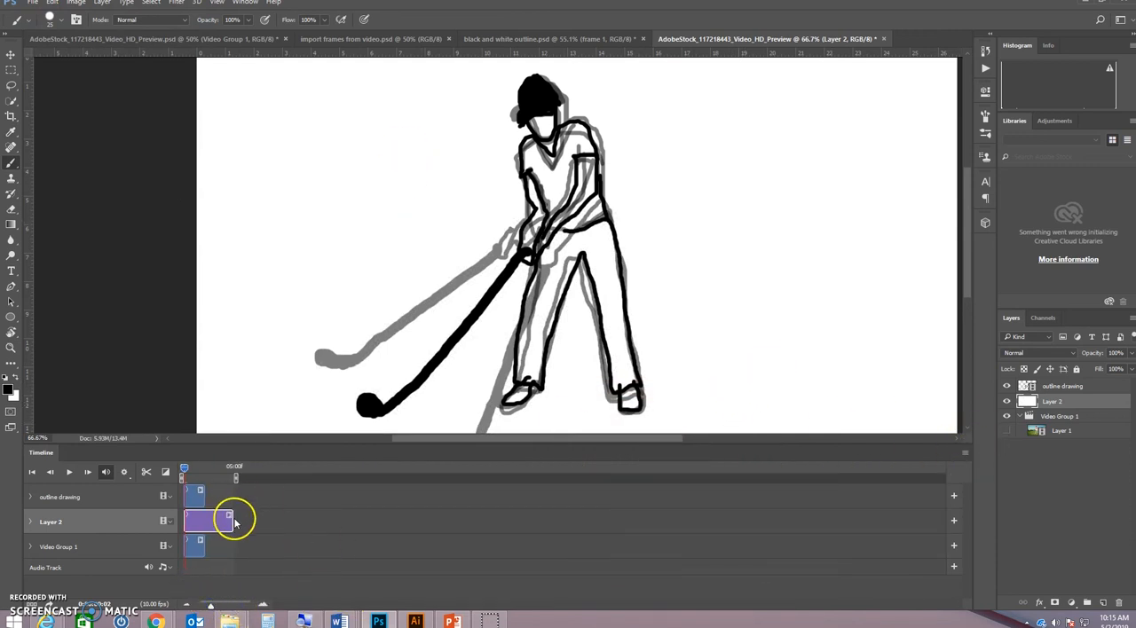
pyautogui.moveTo(232, 520); pyautogui.dragTo(203, 516)
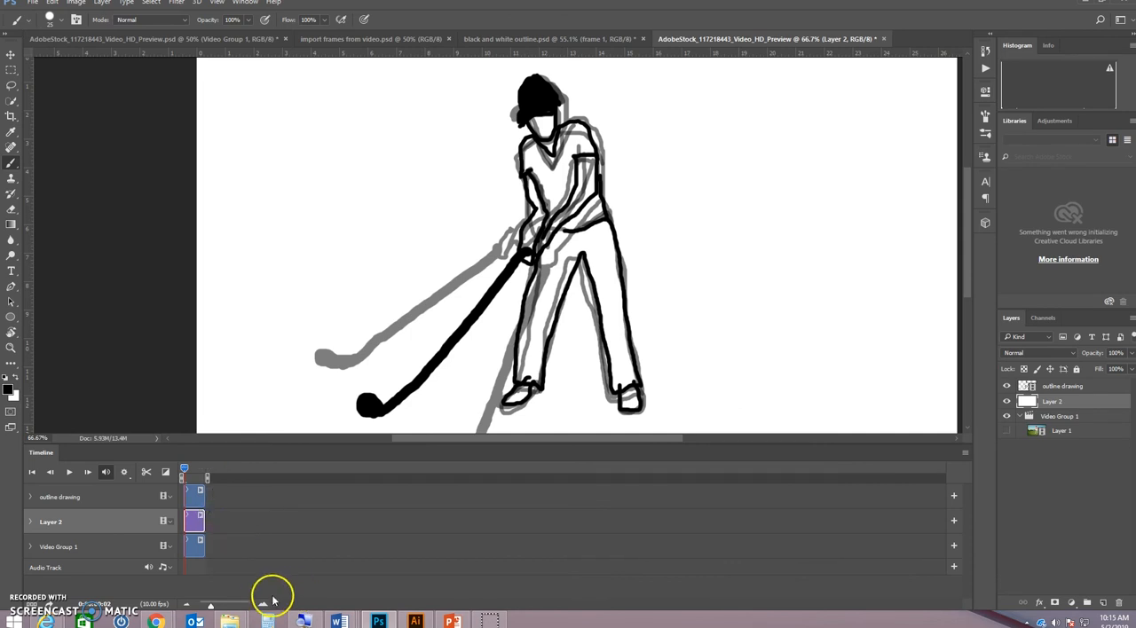
pyautogui.moveTo(210, 607); pyautogui.dragTo(224, 608)
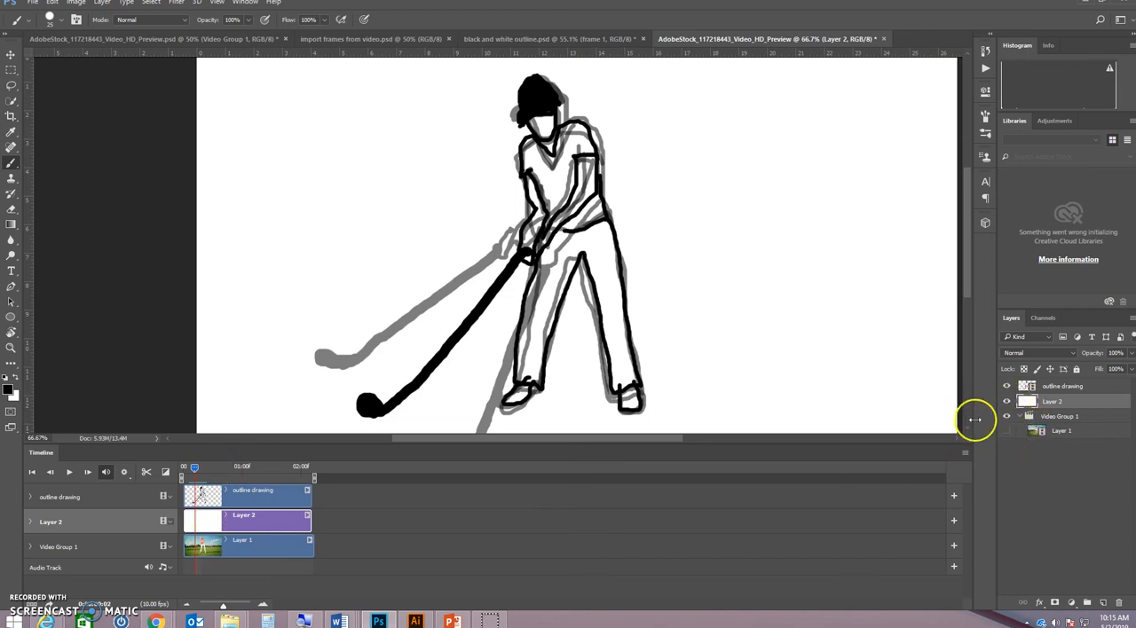
# Turn off onion skins for the timeline
pyautogui.click(965, 453)
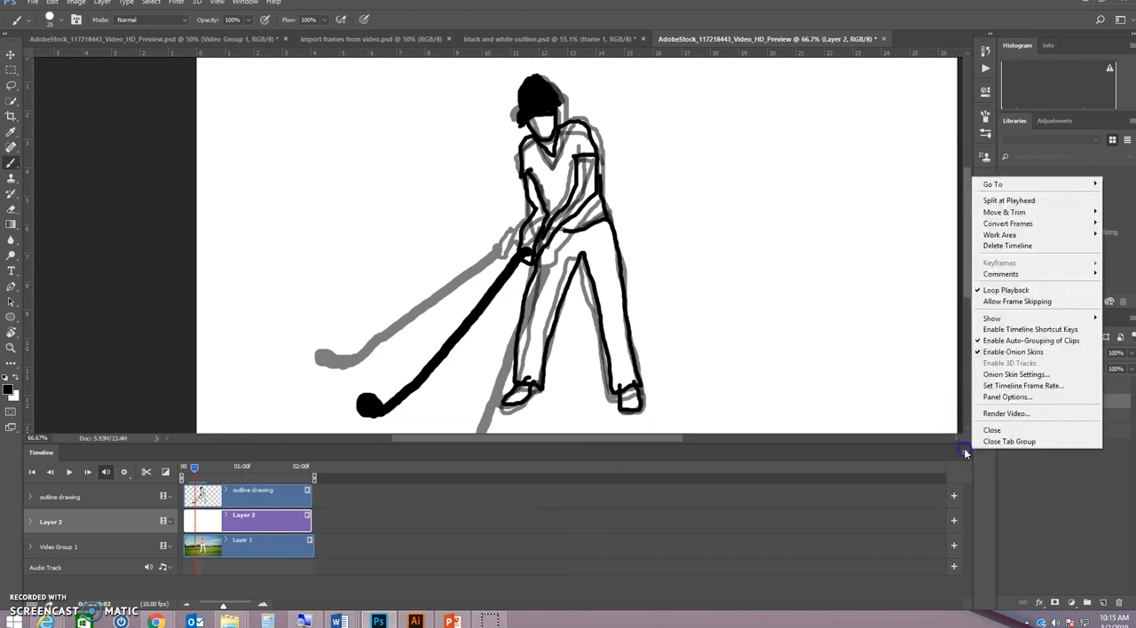
pyautogui.click(1013, 353)
pyautogui.moveTo(182, 477); pyautogui.dragTo(195, 471)
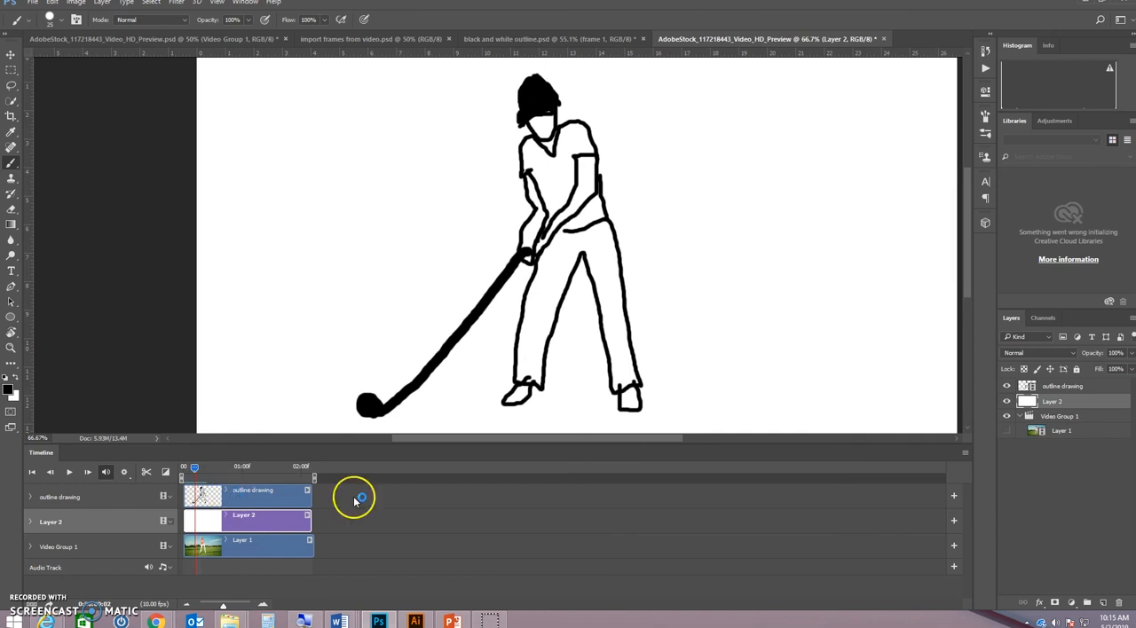
# Start a Save for Web (Legacy) export of the animation as a GIF and set its looping option to Forever
pyautogui.click(34, 4)
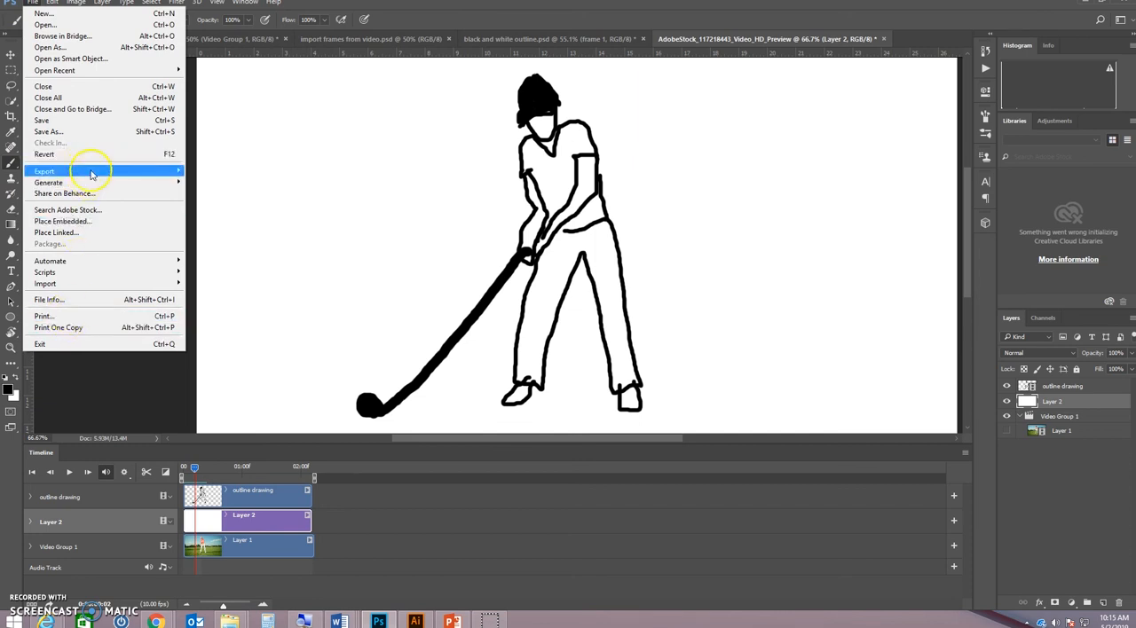
pyautogui.moveTo(91, 173)
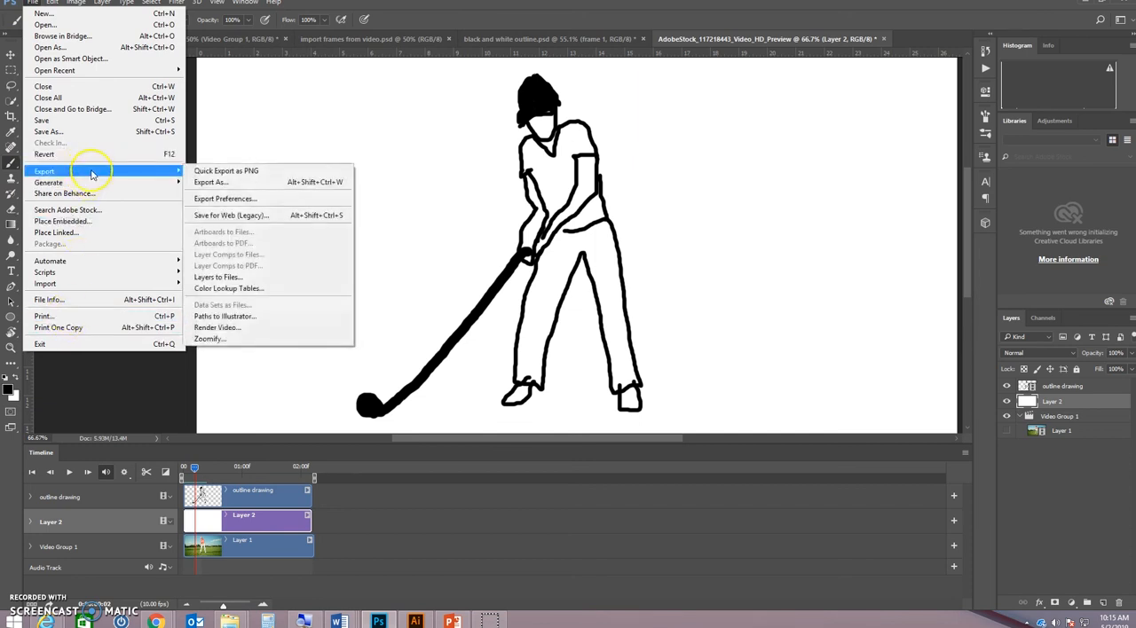
pyautogui.click(230, 215)
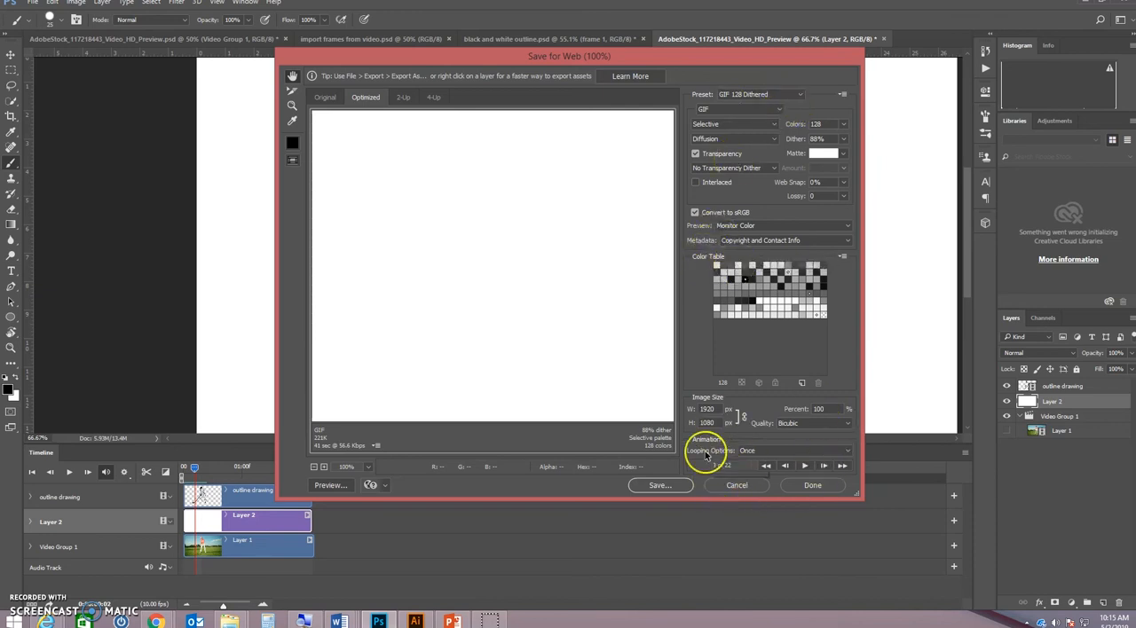
pyautogui.click(758, 451)
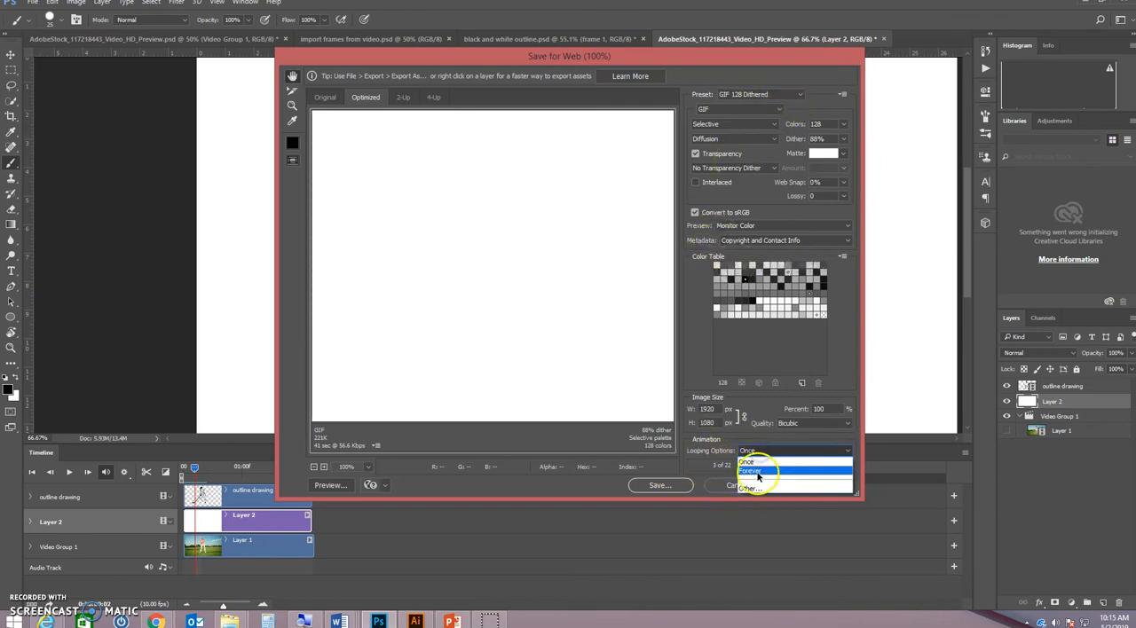
pyautogui.click(757, 473)
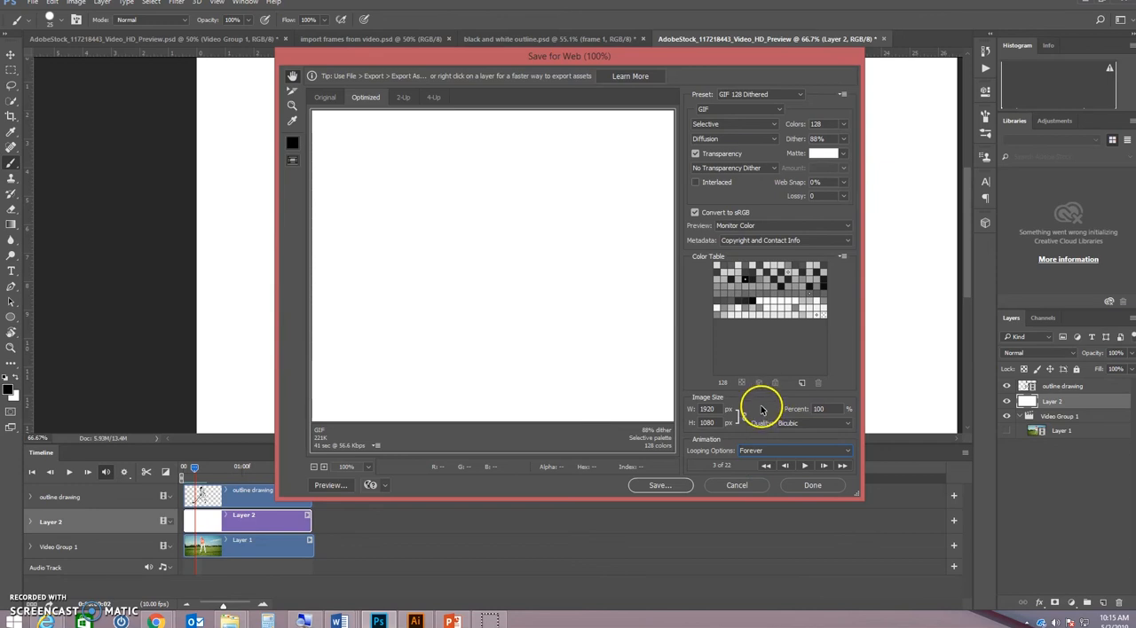
# Save the optimized GIF in the Animated Gifs folder as "black and white practice"
pyautogui.click(659, 485)
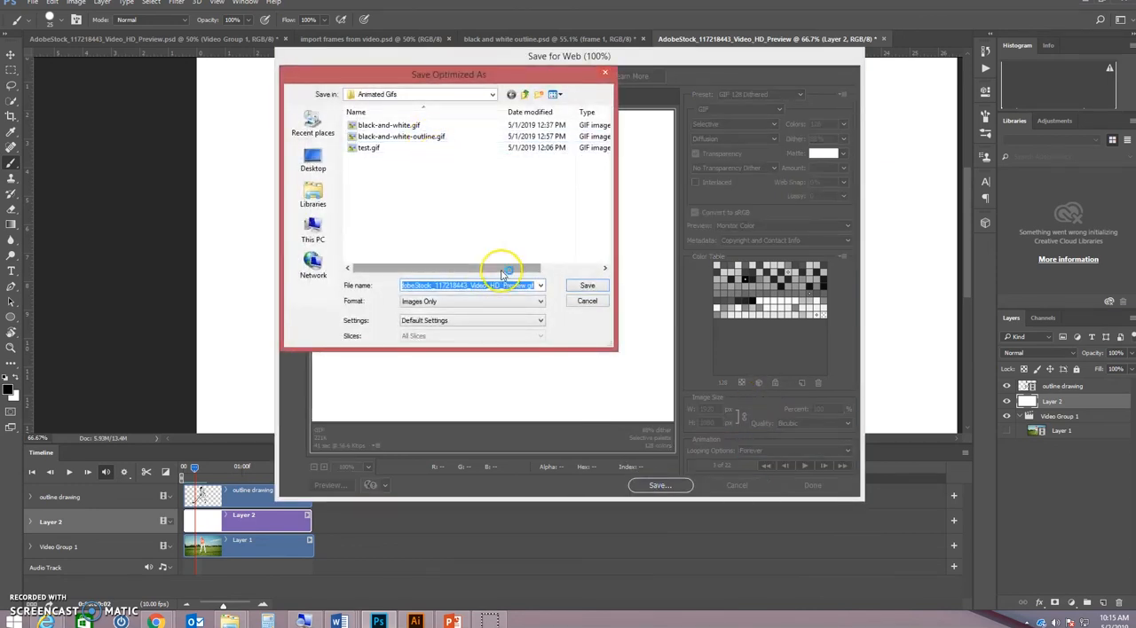
pyautogui.write('black a')
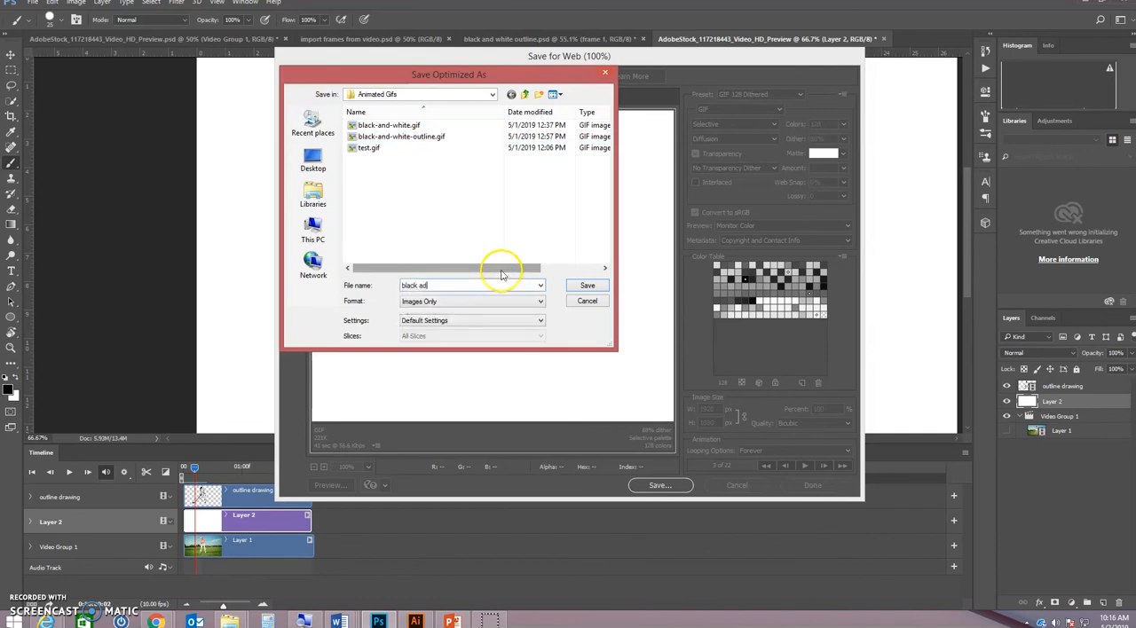
pyautogui.write('nd white practice')
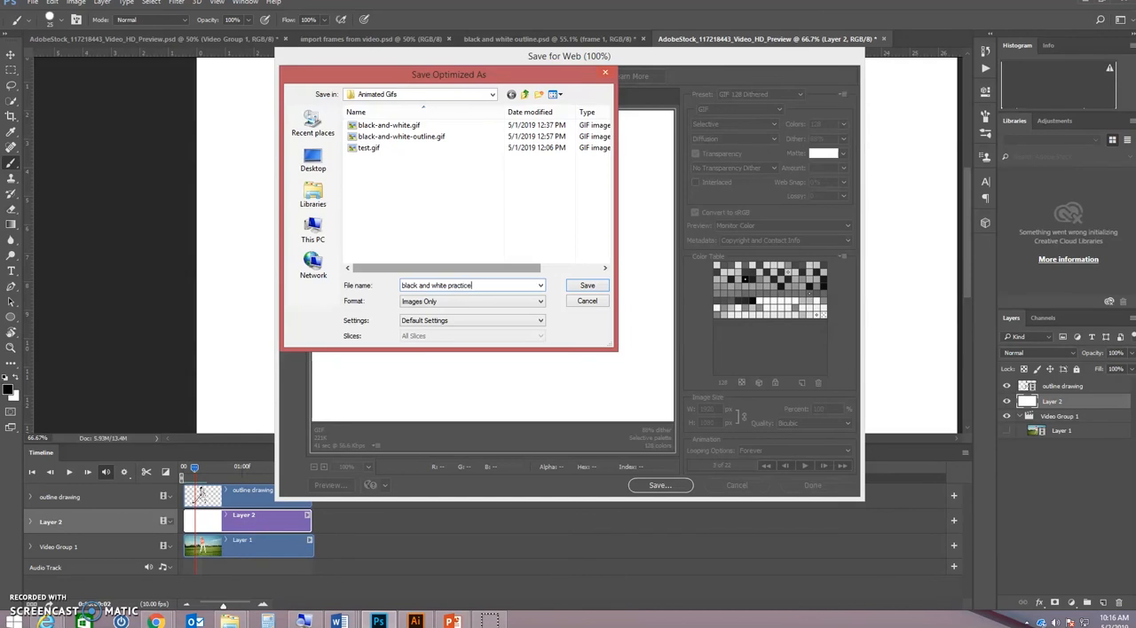
pyautogui.press('Return')
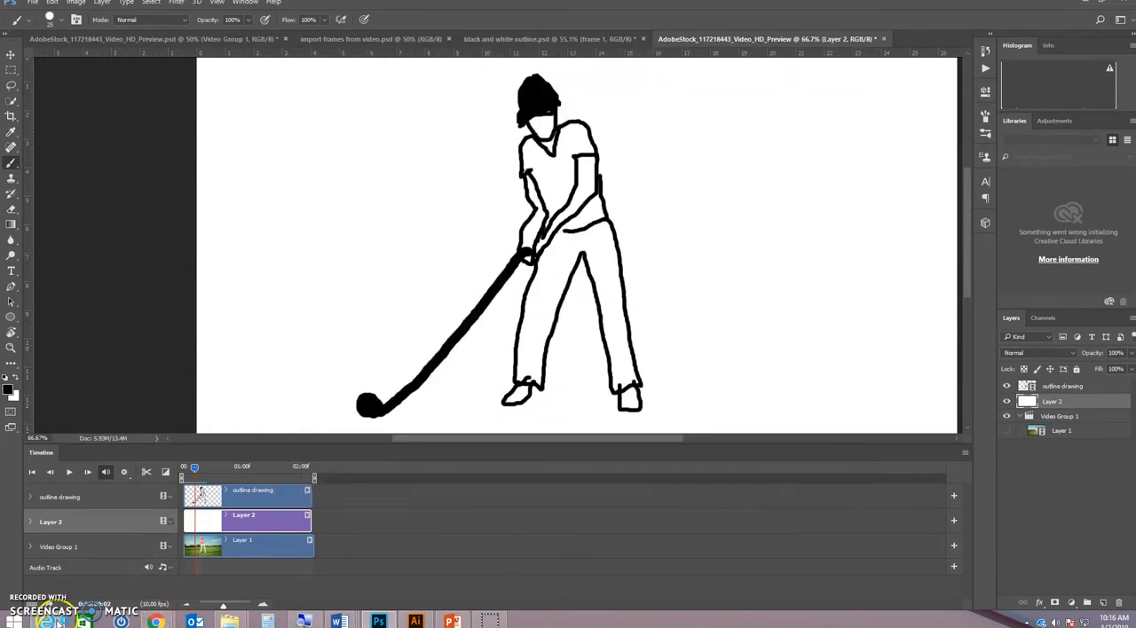
# Switch to Internet Explorer, compare the black-and-white-outline and test.gif example animations, and return to Photoshop
pyautogui.moveTo(57, 623)
pyautogui.click(205, 559)
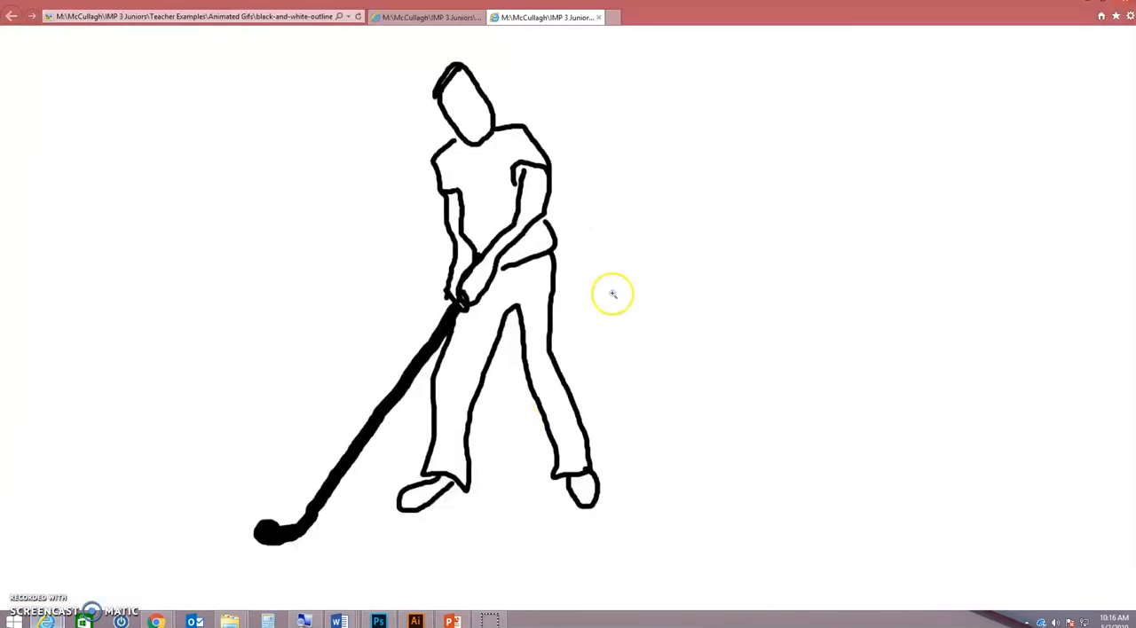
pyautogui.click(444, 18)
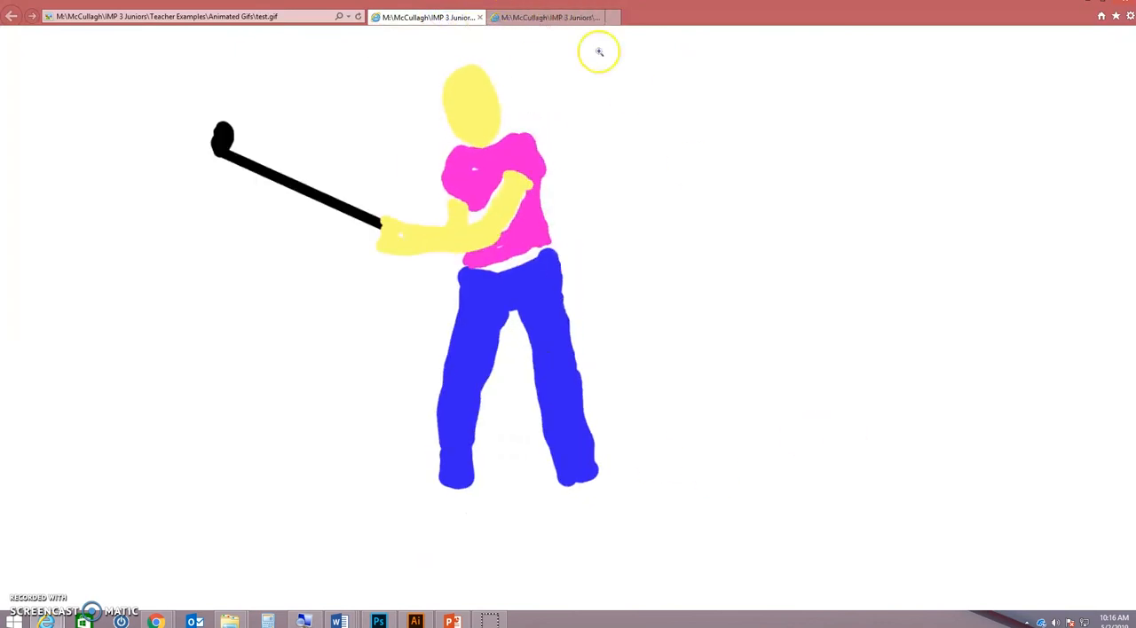
pyautogui.click(556, 18)
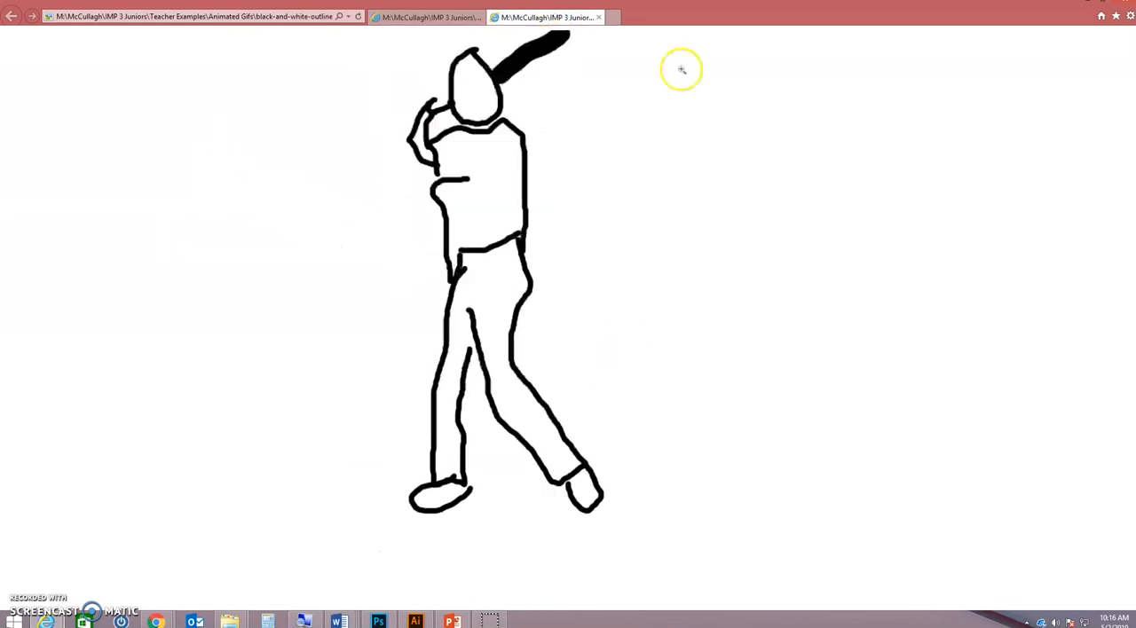
pyautogui.click(432, 18)
pyautogui.click(523, 22)
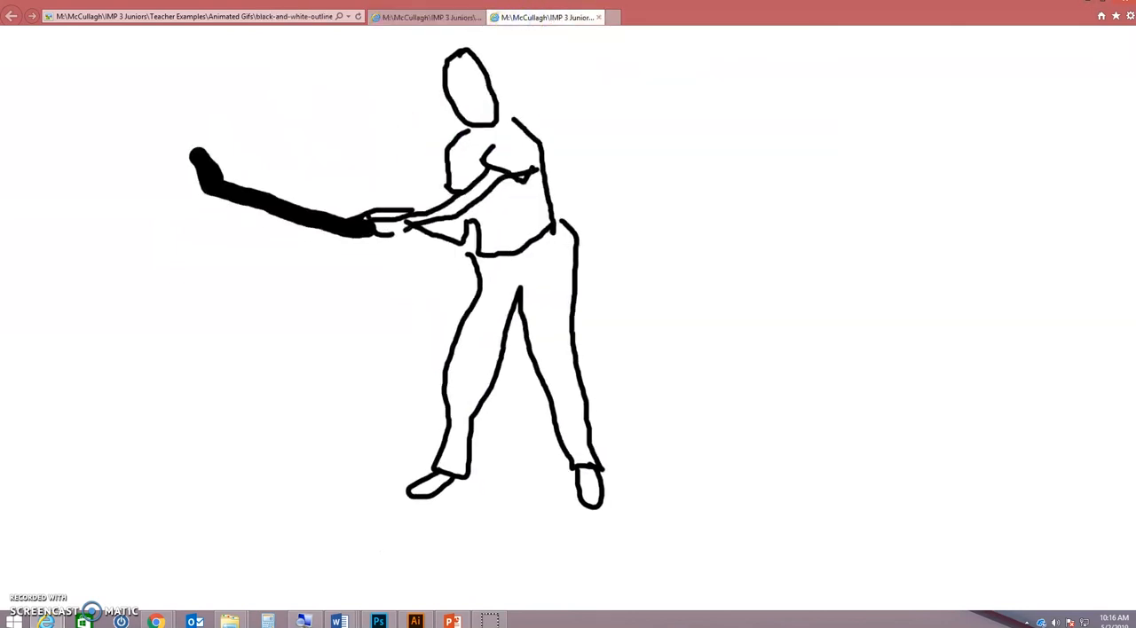
pyautogui.click(1086, 5)
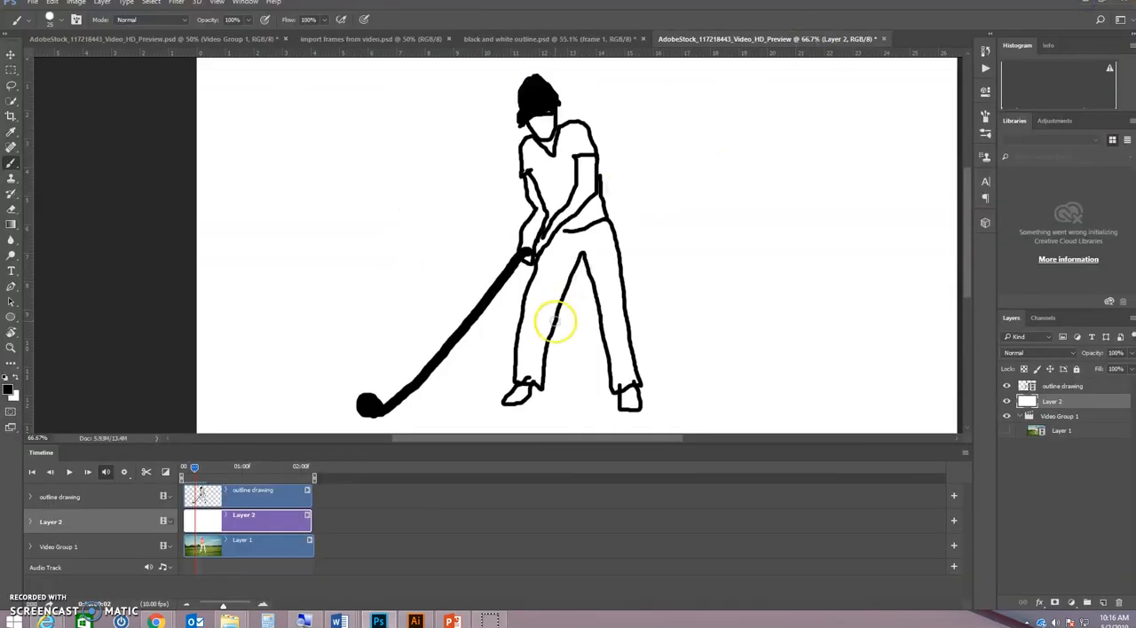